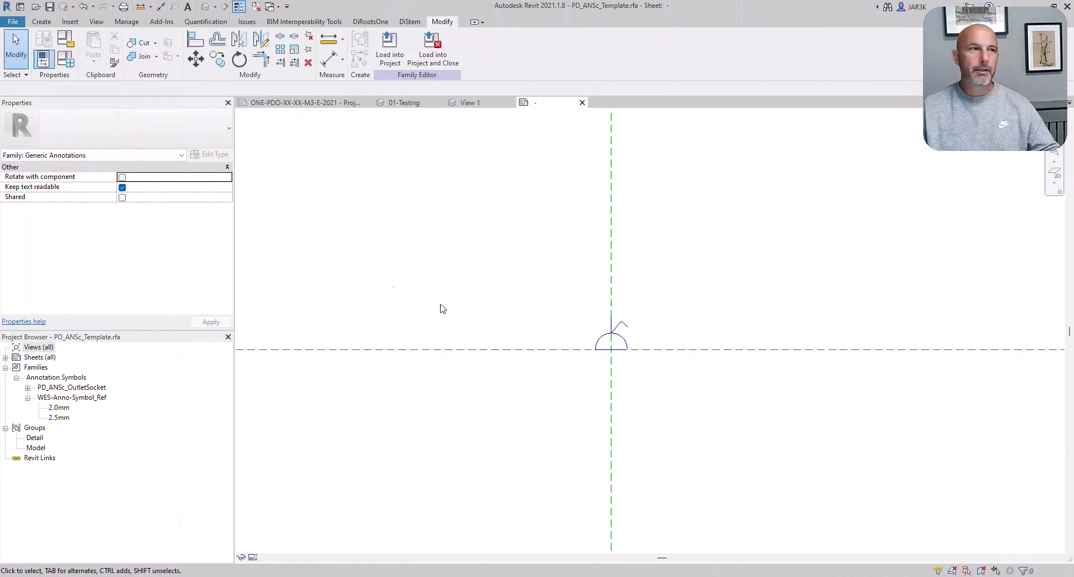
Add two instance length parameters, Offset Y and Offset X, to the family, grouped under Dimensions
left_click(66, 59)
left_click_drag(165, 45, 219, 6)
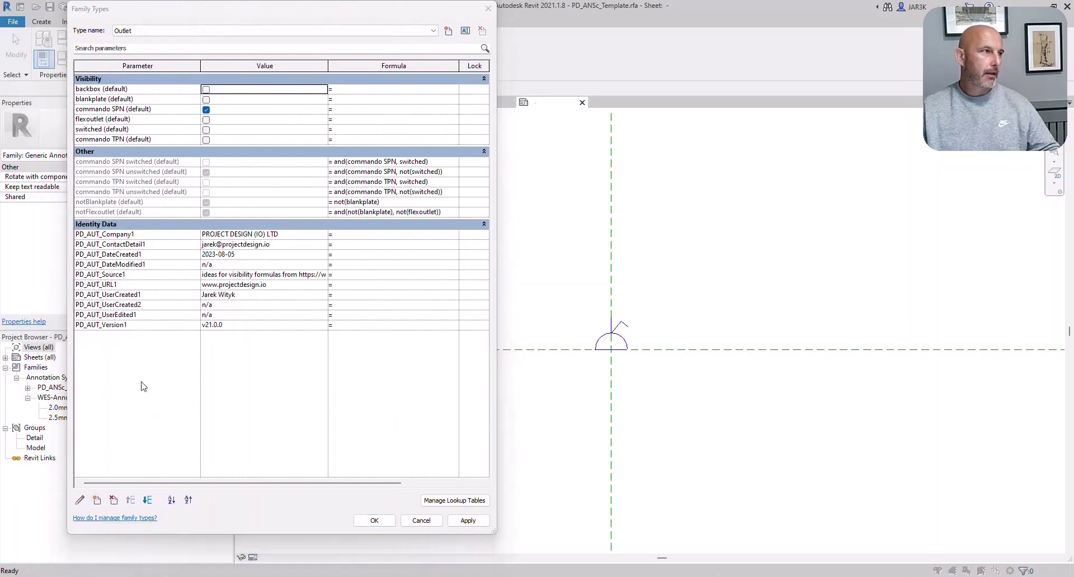
left_click(97, 500)
type("Offset Y")
left_click(296, 281)
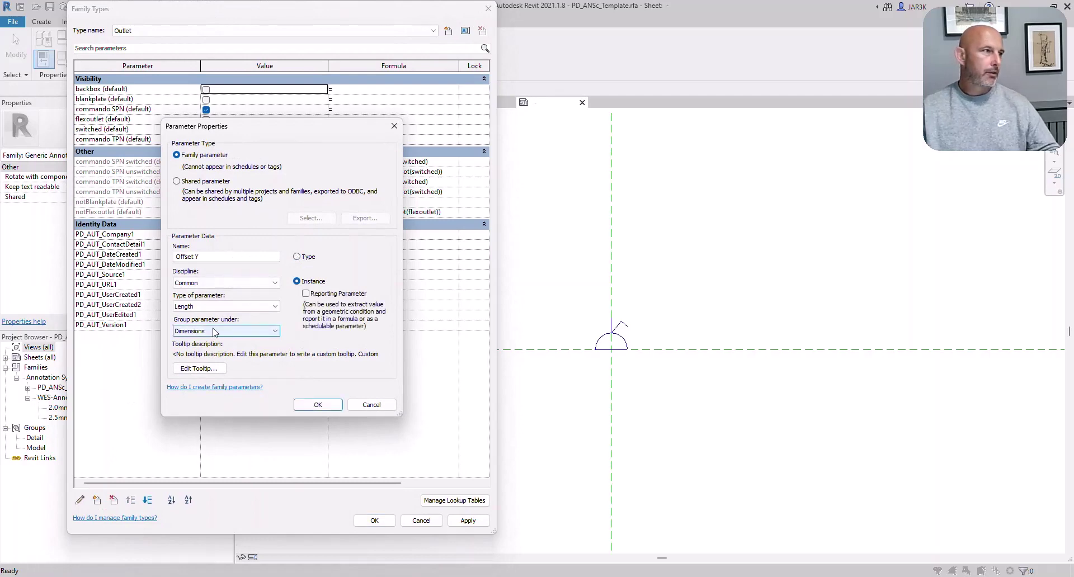
left_click(317, 404)
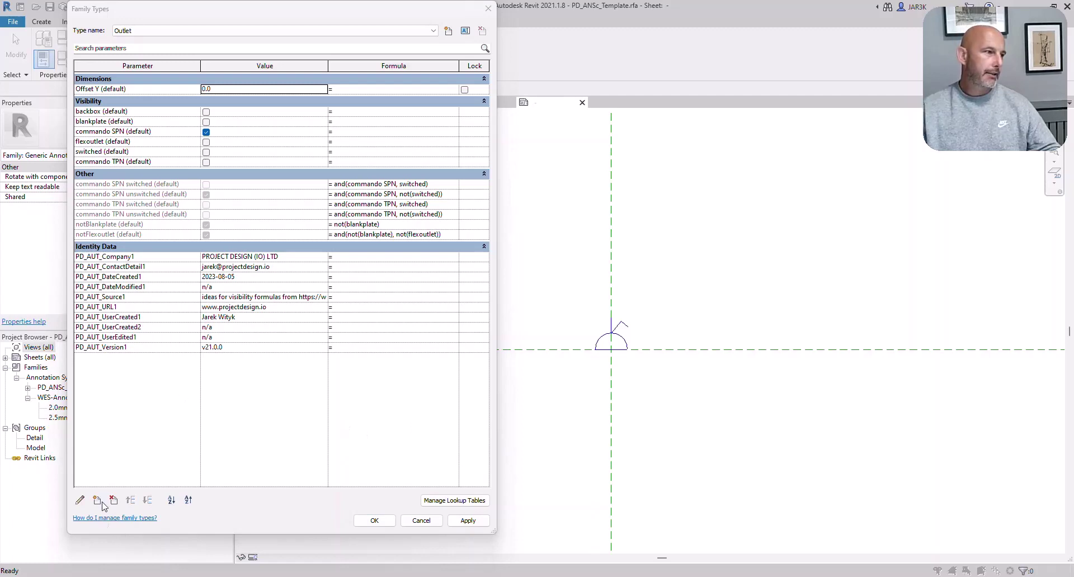
left_click(326, 410)
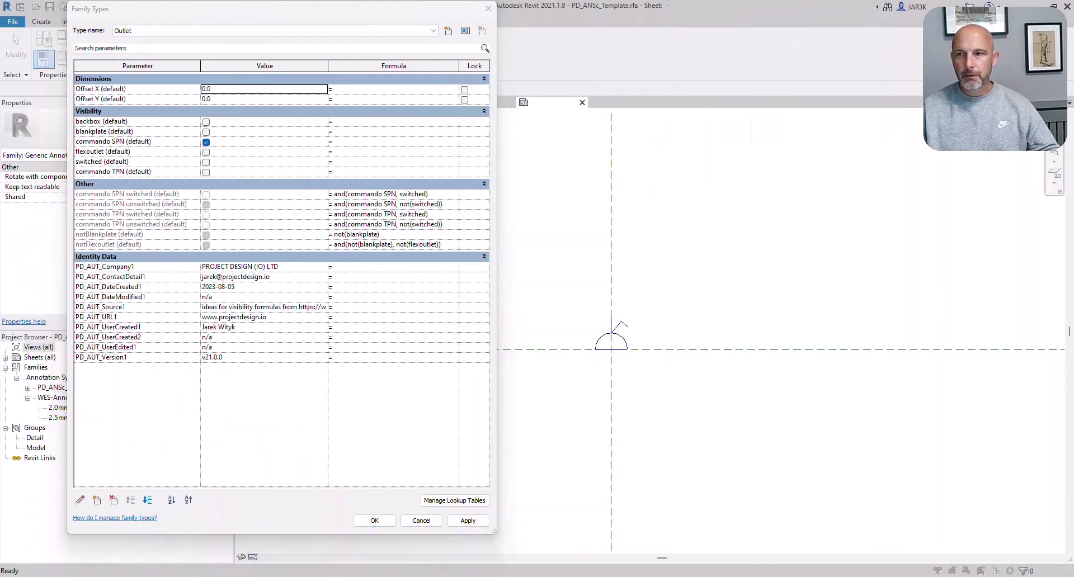
Add an instance length parameter called Offset left, grouped under Other
left_click(96, 500)
type("Offset left")
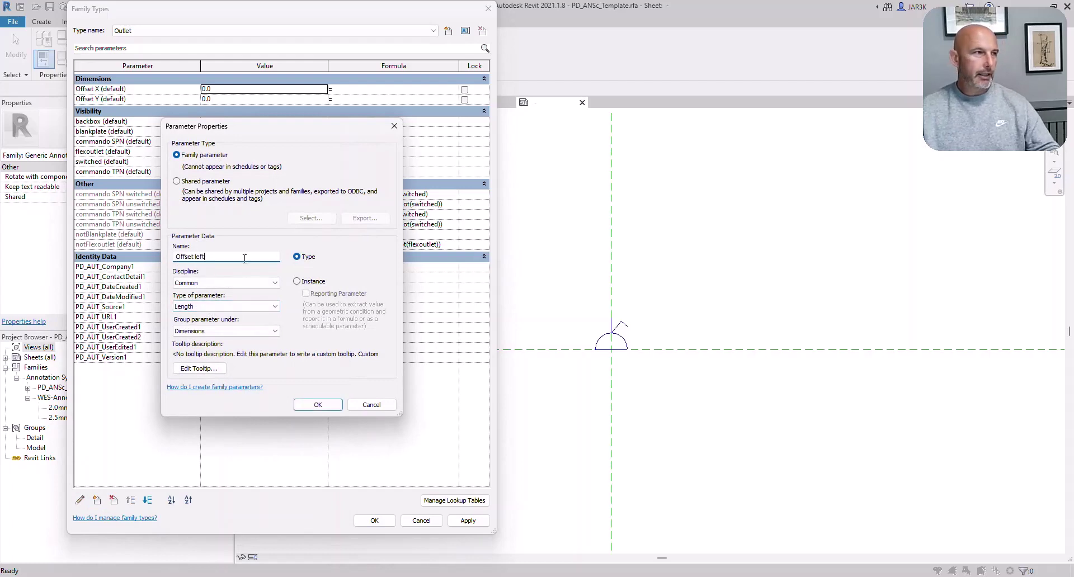
left_click(297, 281)
left_click(221, 331)
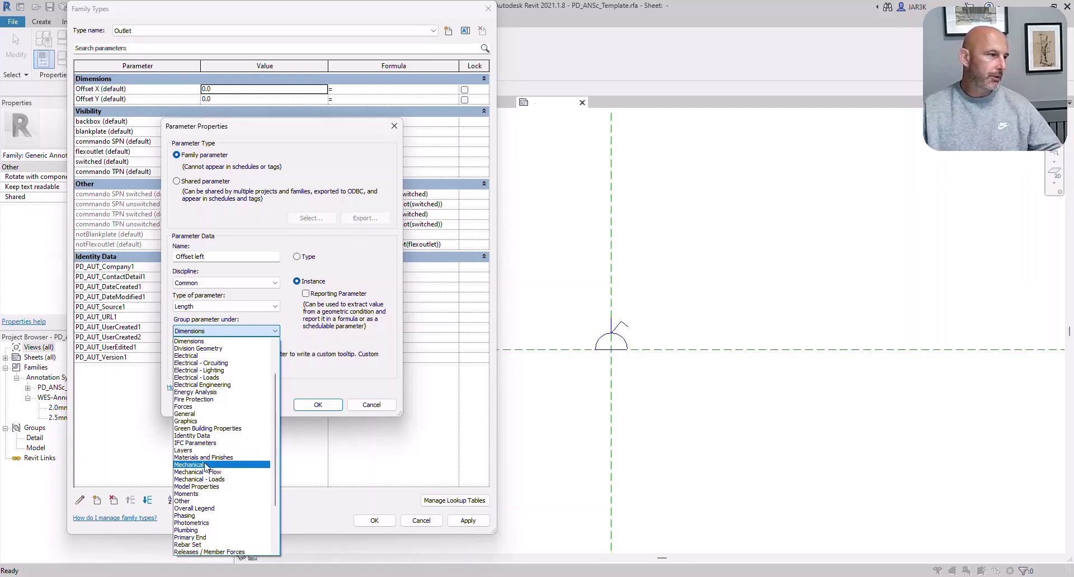
left_click(184, 501)
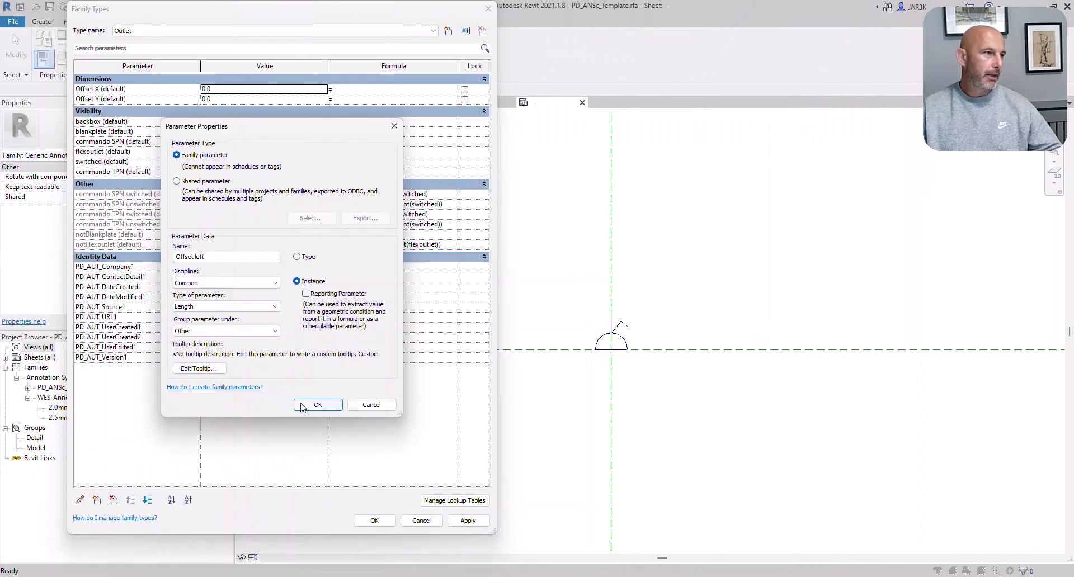
left_click(302, 406)
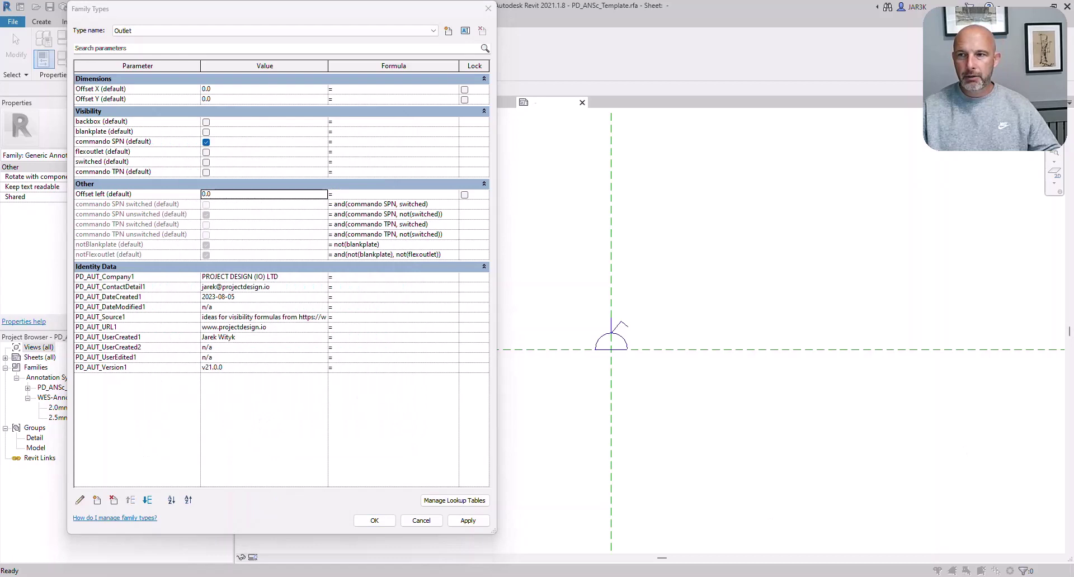
Add an instance length parameter called Offset right, grouped under Other
left_click(98, 500)
type("Offset right")
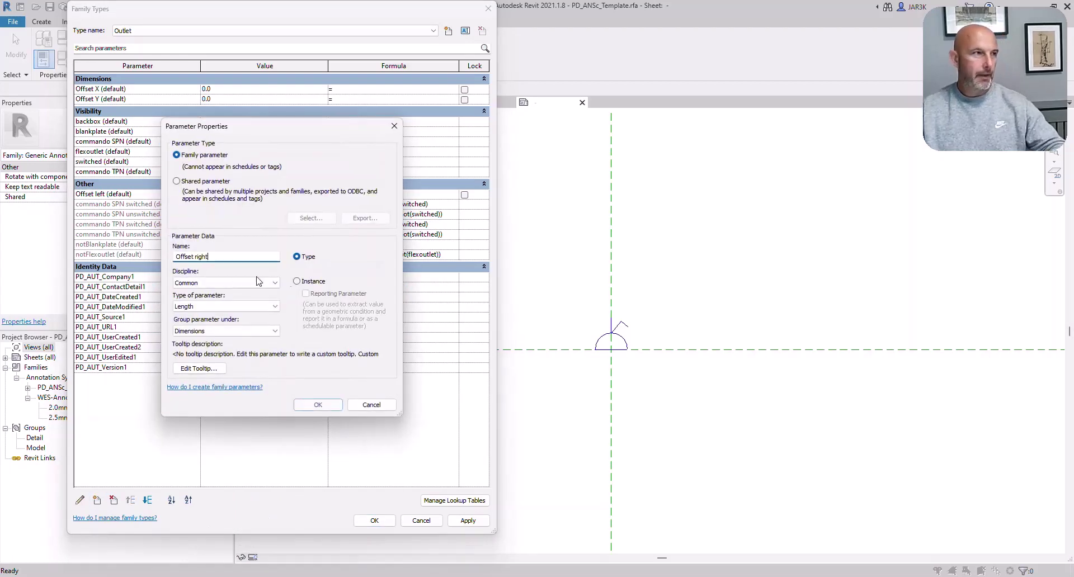
left_click(296, 281)
left_click(213, 331)
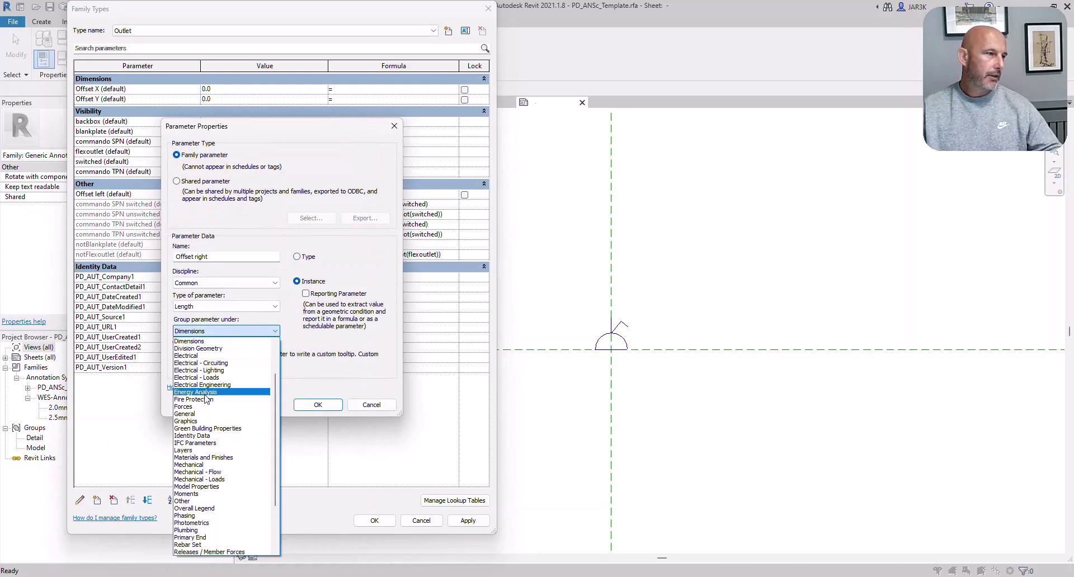
left_click(205, 502)
left_click(318, 404)
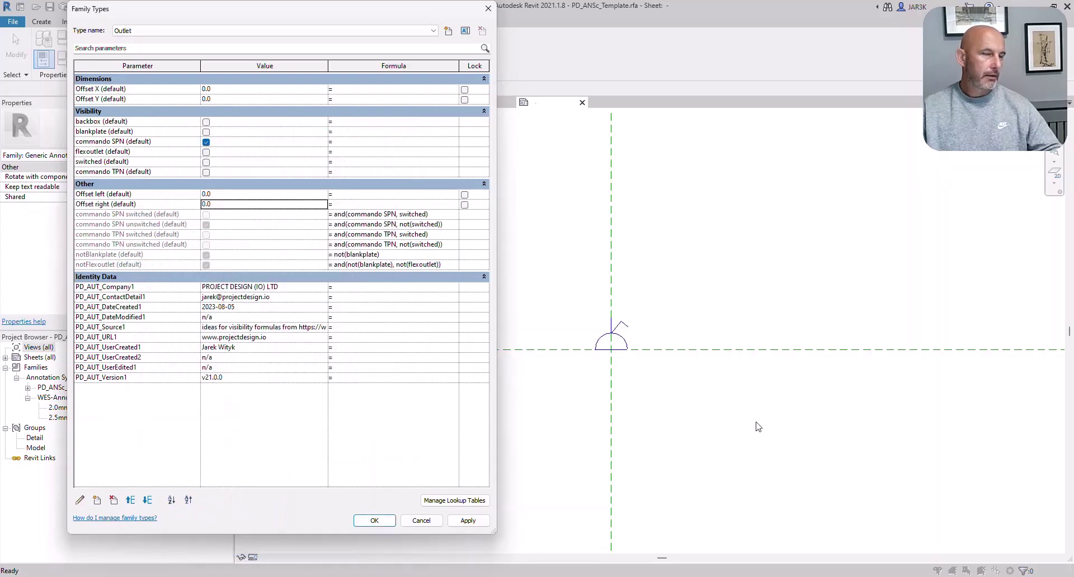
Add an instance length parameter called Offset down, grouped under Other
left_click(97, 500)
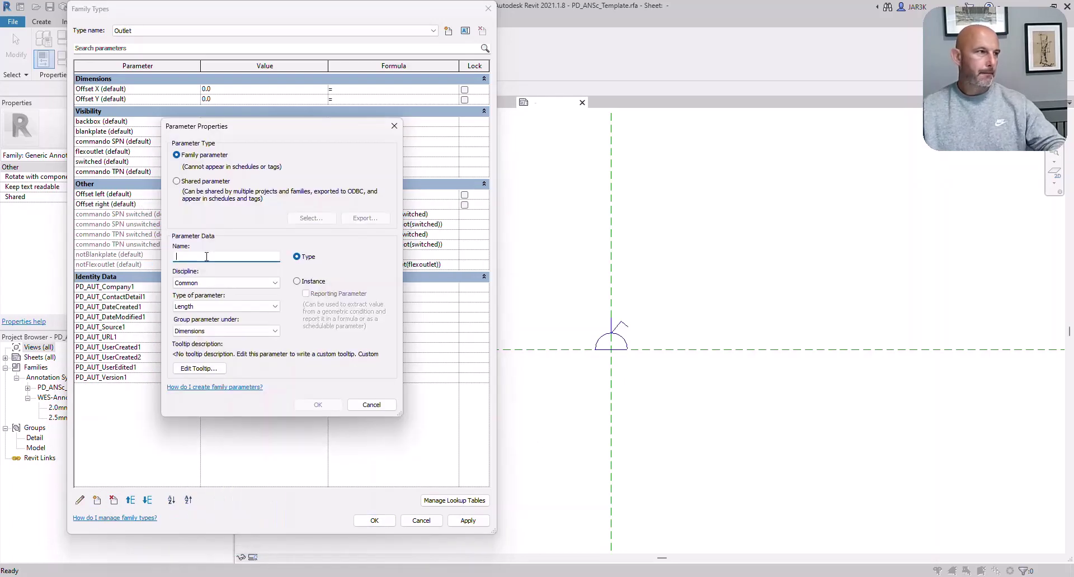
type("Offset down")
left_click(297, 281)
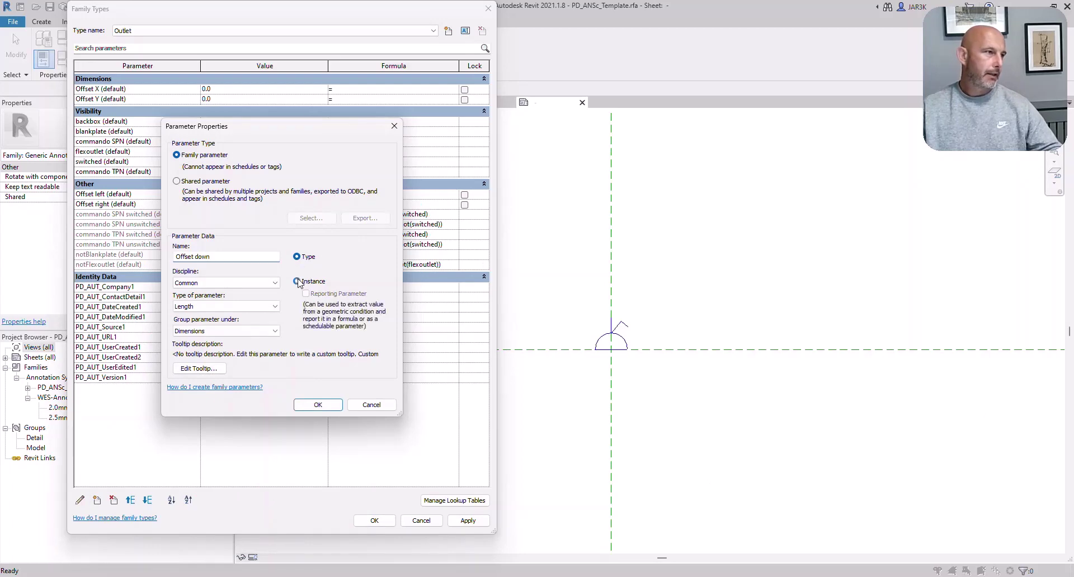
left_click(251, 331)
left_click(206, 500)
left_click(317, 404)
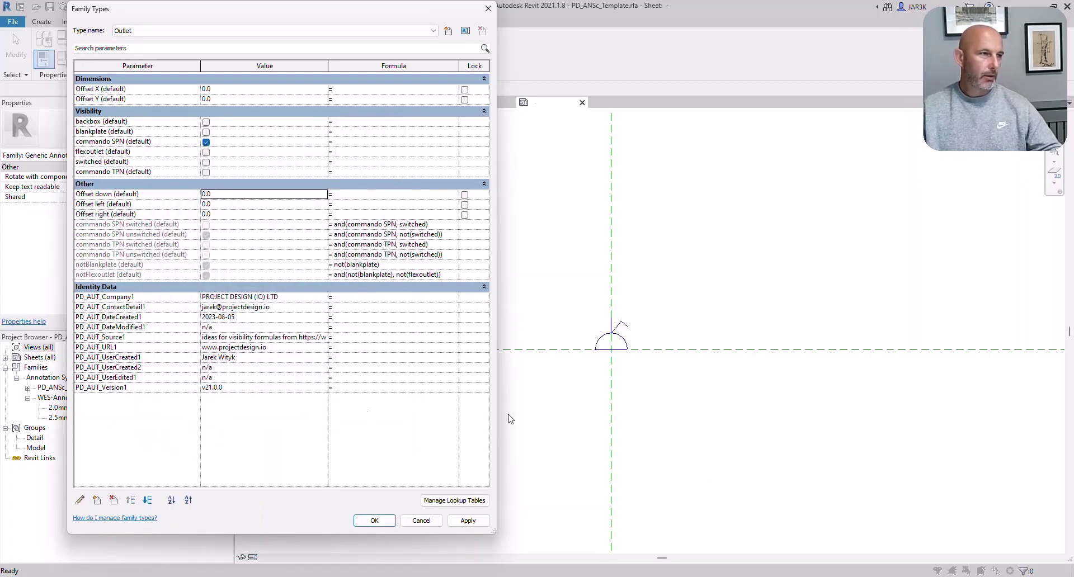
Add an instance length parameter called Offset up, grouped under Other, and accept the family type changes
left_click(225, 330)
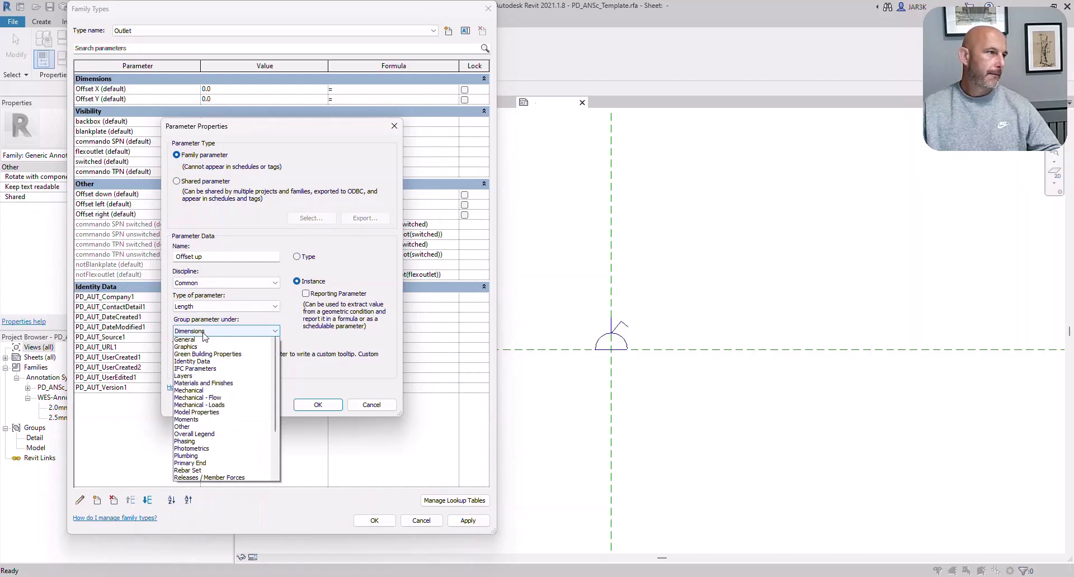
left_click(206, 501)
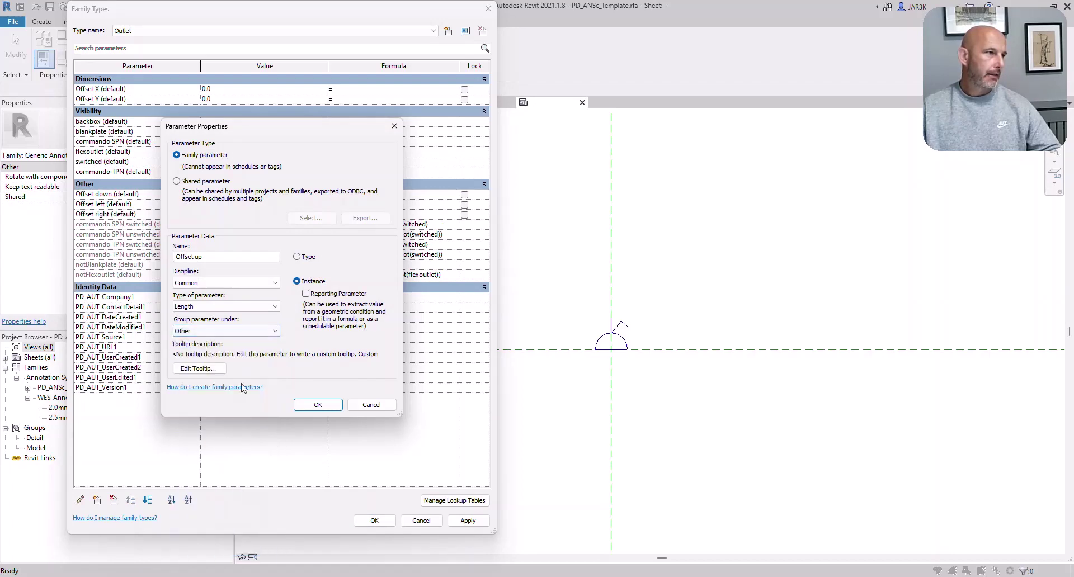
left_click(317, 405)
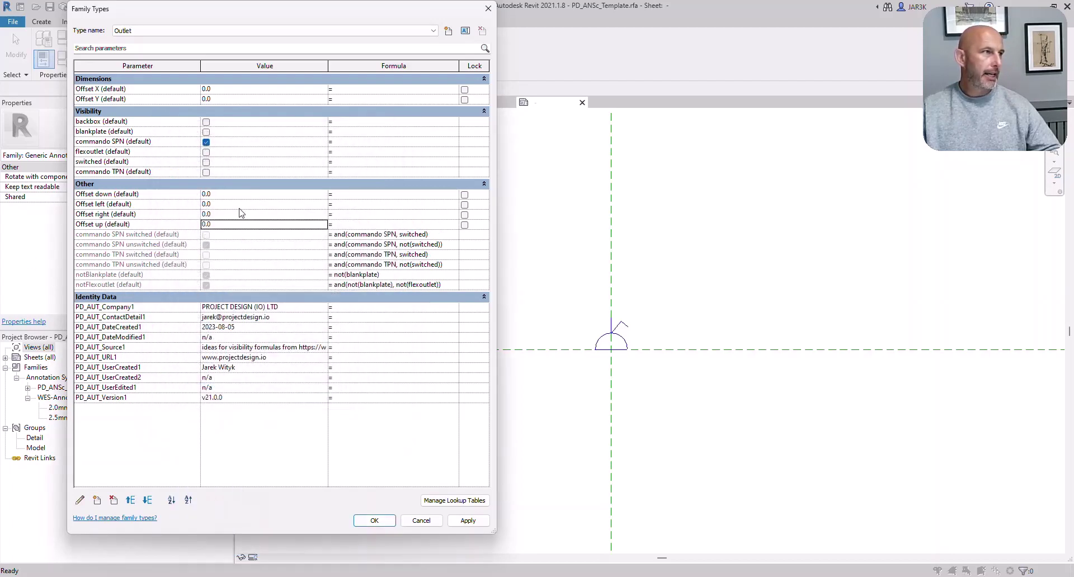
left_click(373, 520)
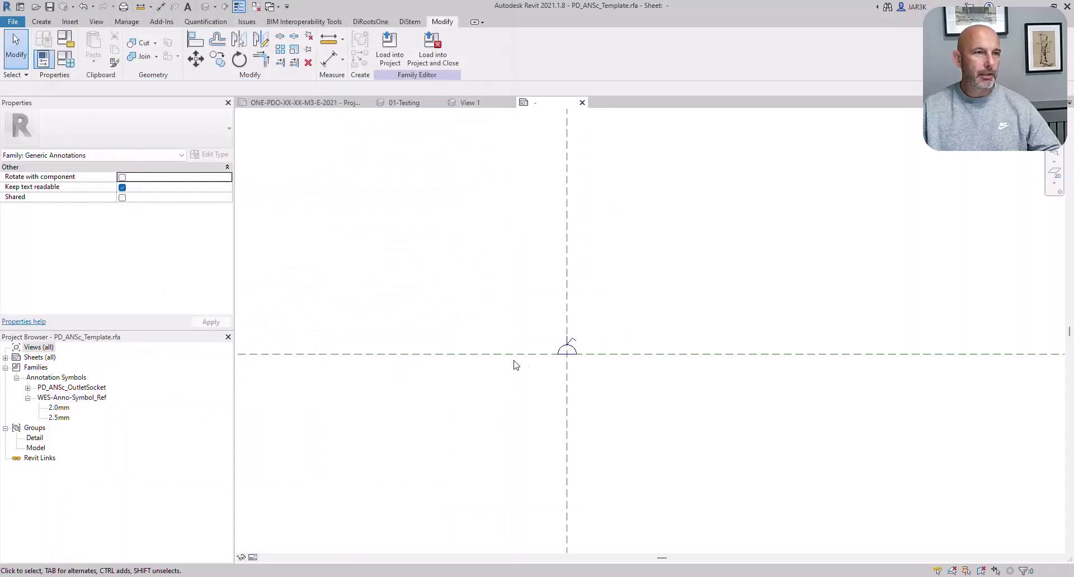
Draw a horizontal reference line about 100 mm long, about 25 mm above the horizontal reference plane and crossing the vertical one
middle_click_drag(541, 370, 510, 361)
scroll(543, 331, "down", 1)
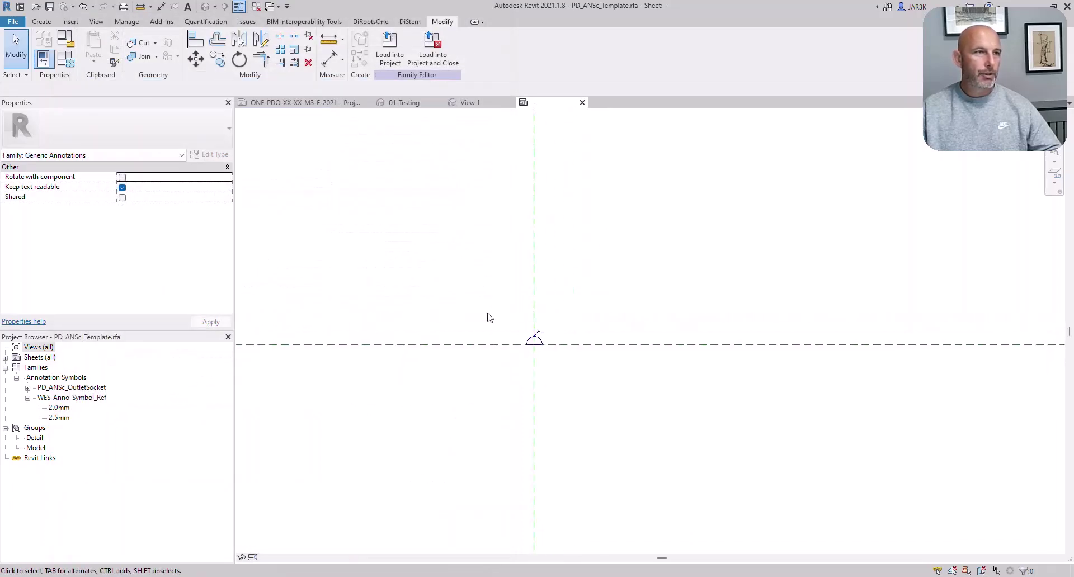
left_click(41, 21)
left_click(445, 47)
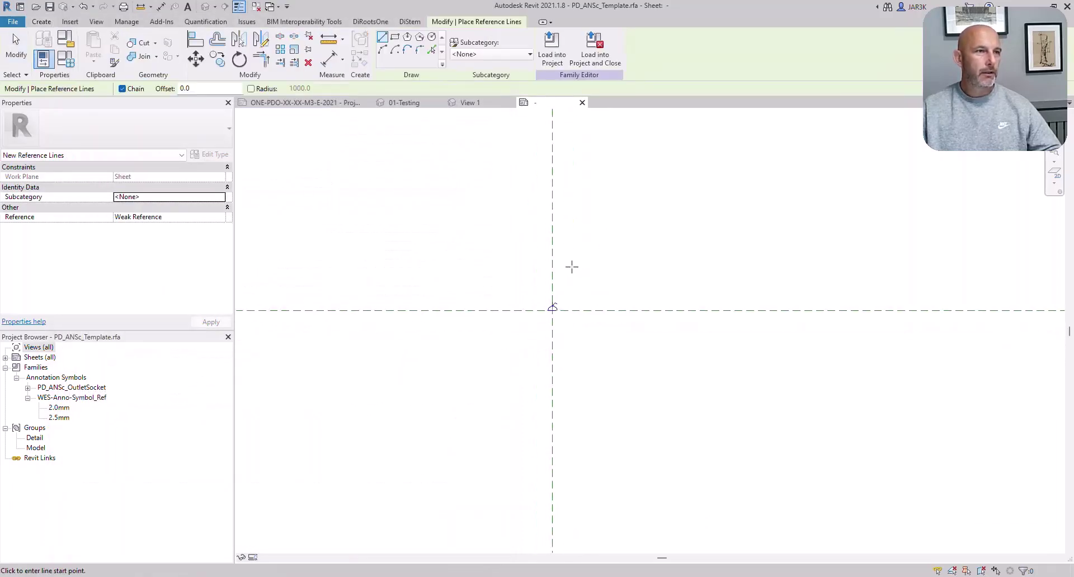
left_click(446, 243)
left_click(713, 242)
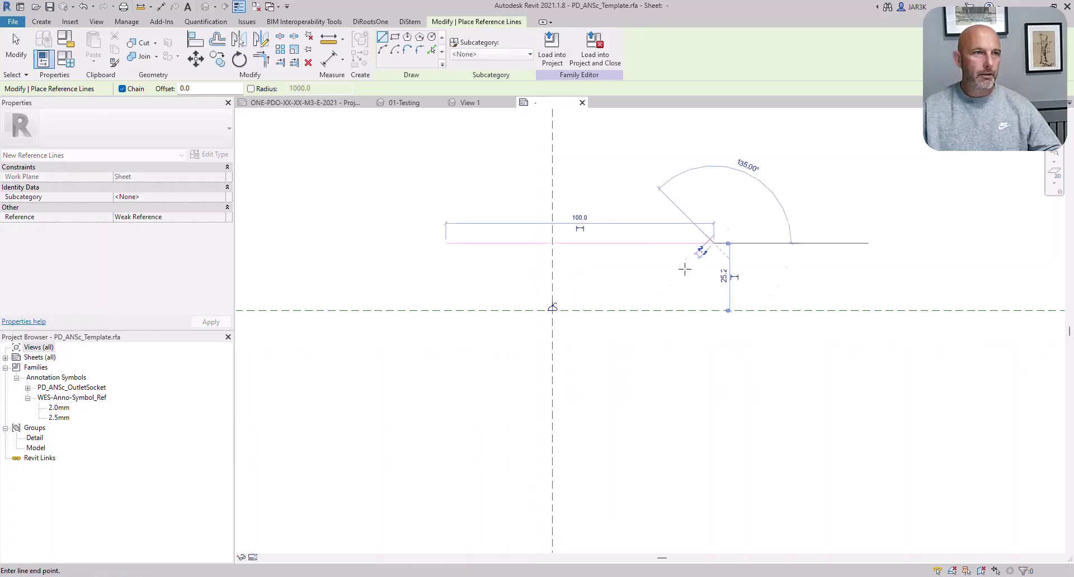
key("Escape")
Draw two vertical reference lines about 78 mm long right of the vertical reference plane, about 42 mm apart, the nearer about 28 mm from it
left_click(629, 190)
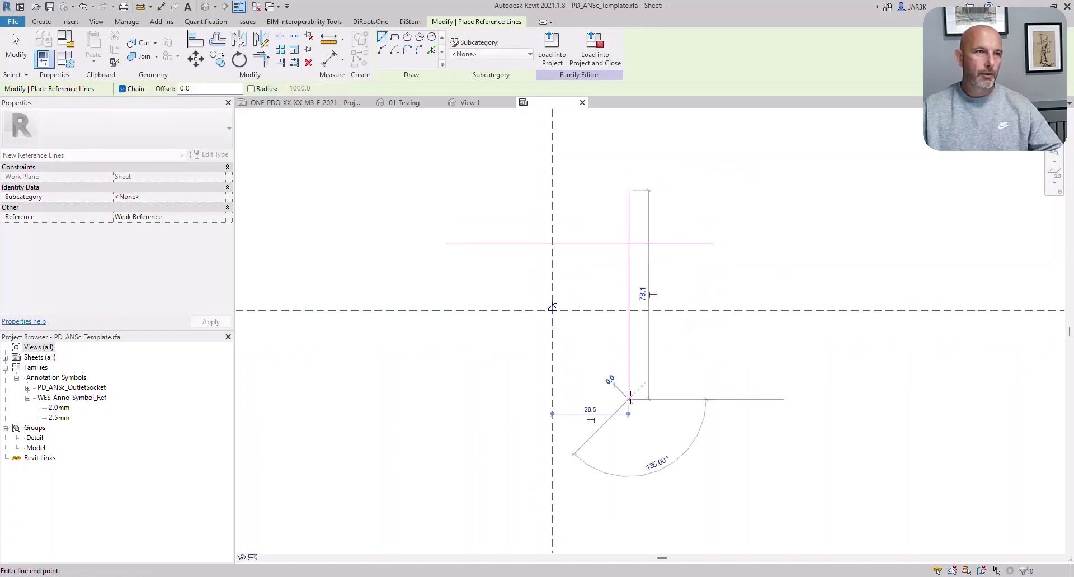
left_click(628, 398)
key("Escape")
left_click(740, 175)
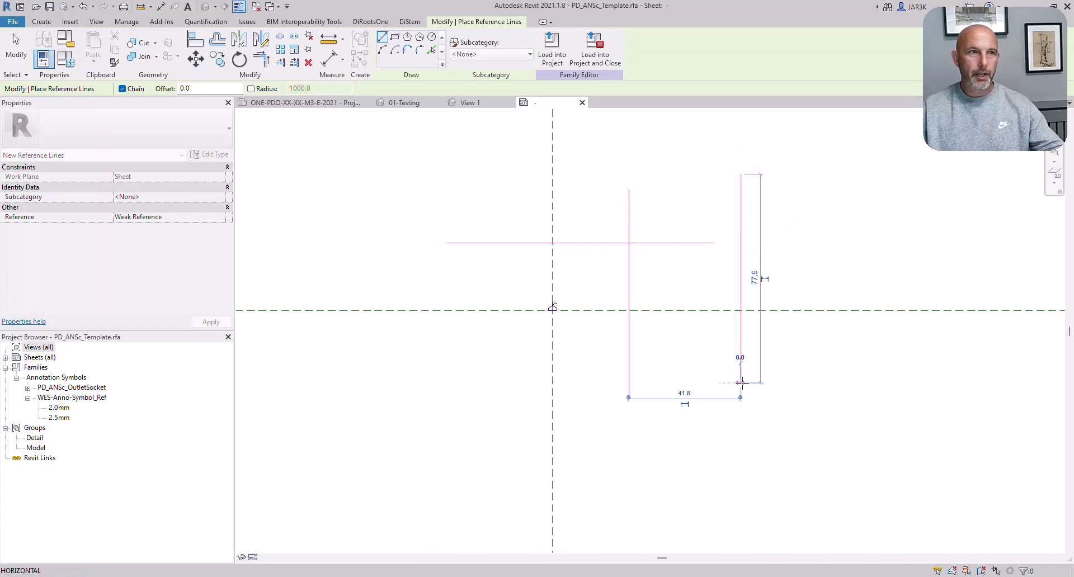
left_click(741, 382)
key("Escape")
Draw a second horizontal reference line below the symbol, about 74 mm under the upper one, and finish placing reference lines
left_click(383, 441)
left_click(767, 442)
key("Escape")
key("Escape")
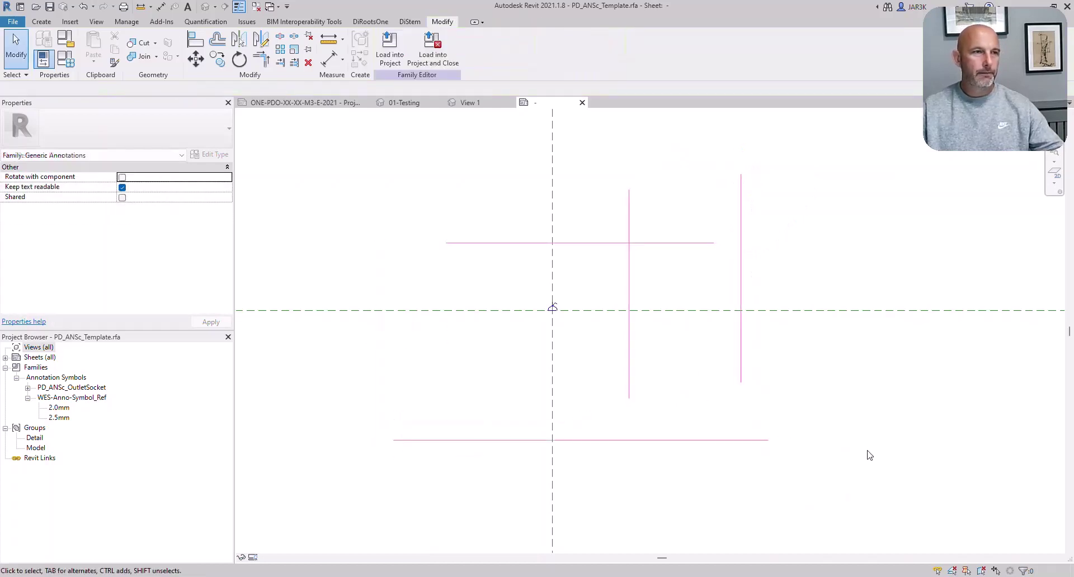
Dimension the distance between the two vertical reference lines and from the vertical reference plane to the far right line
scroll(811, 434, "down", 2)
scroll(755, 389, "up", 1)
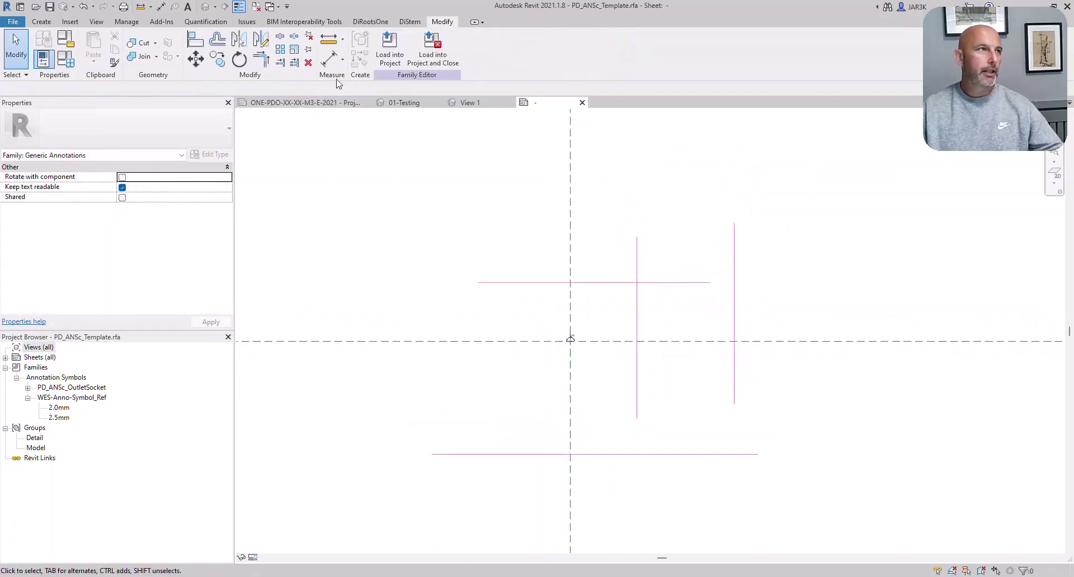
left_click(329, 58)
left_click(636, 240)
left_click(734, 226)
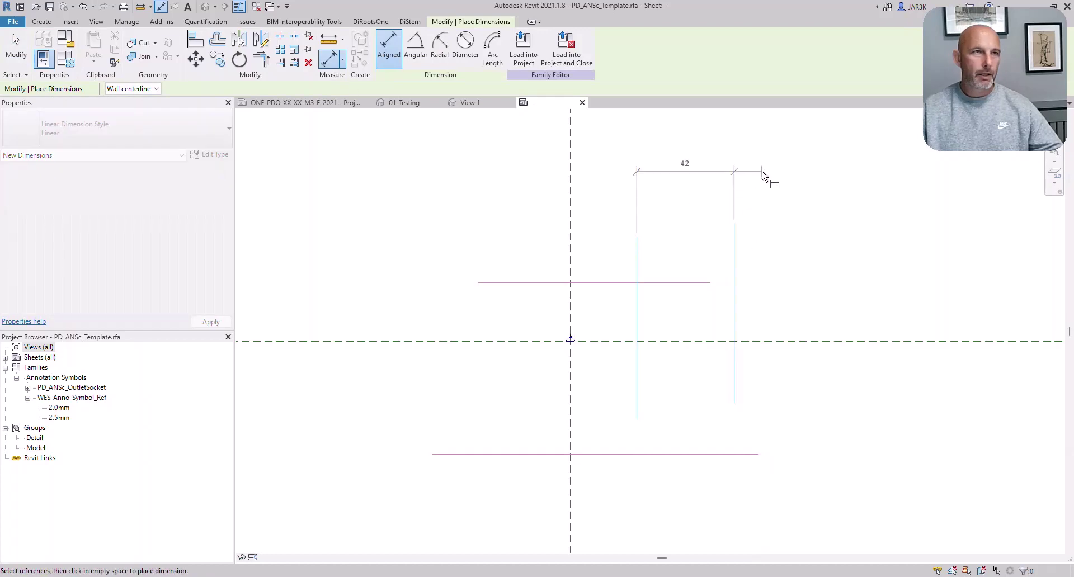
left_click(769, 168)
left_click(569, 269)
left_click(734, 268)
left_click(750, 301)
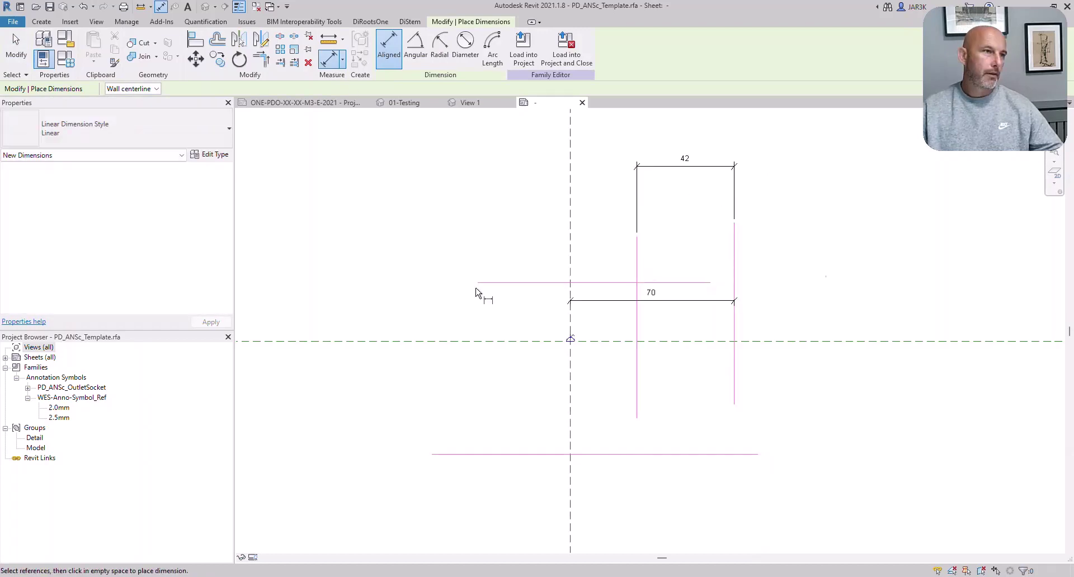
Dimension from the upper horizontal reference line to the horizontal reference plane, and between the upper and lower horizontal reference lines
left_click(494, 283)
left_click(498, 342)
left_click(492, 385)
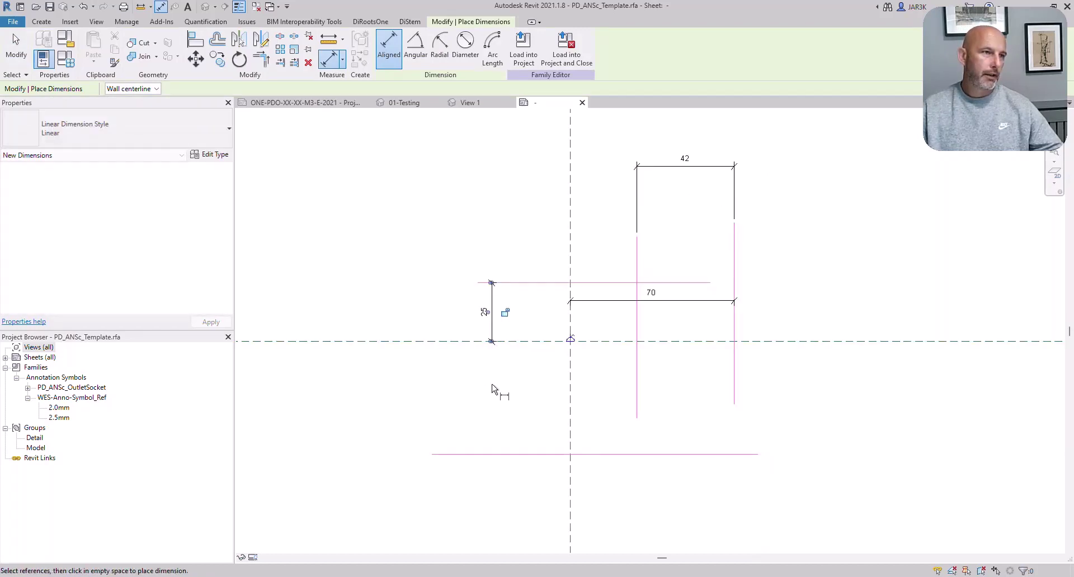
left_click(533, 283)
left_click(506, 454)
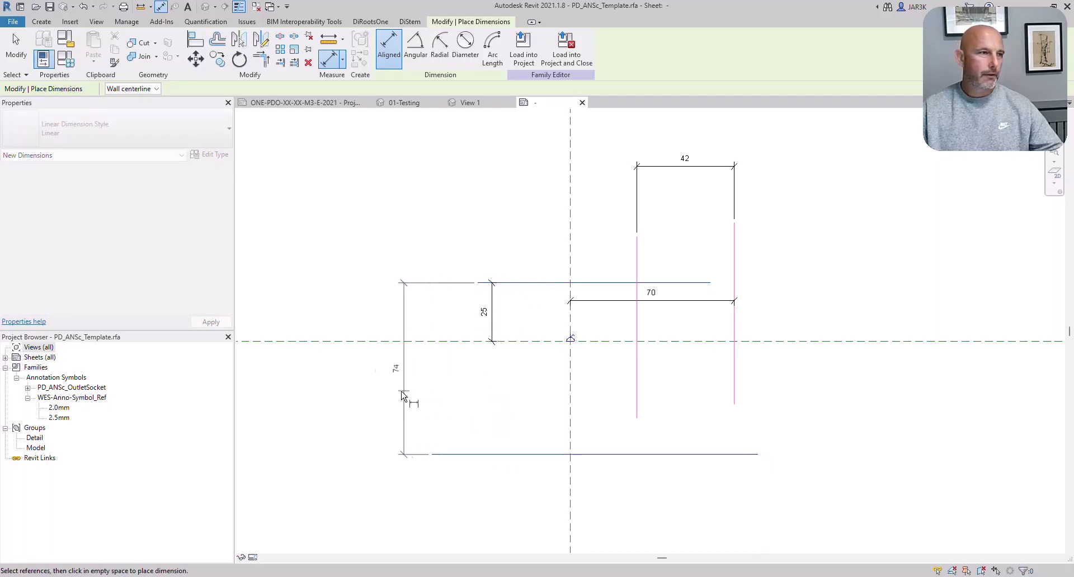
left_click(371, 392)
scroll(607, 328, "down", 1)
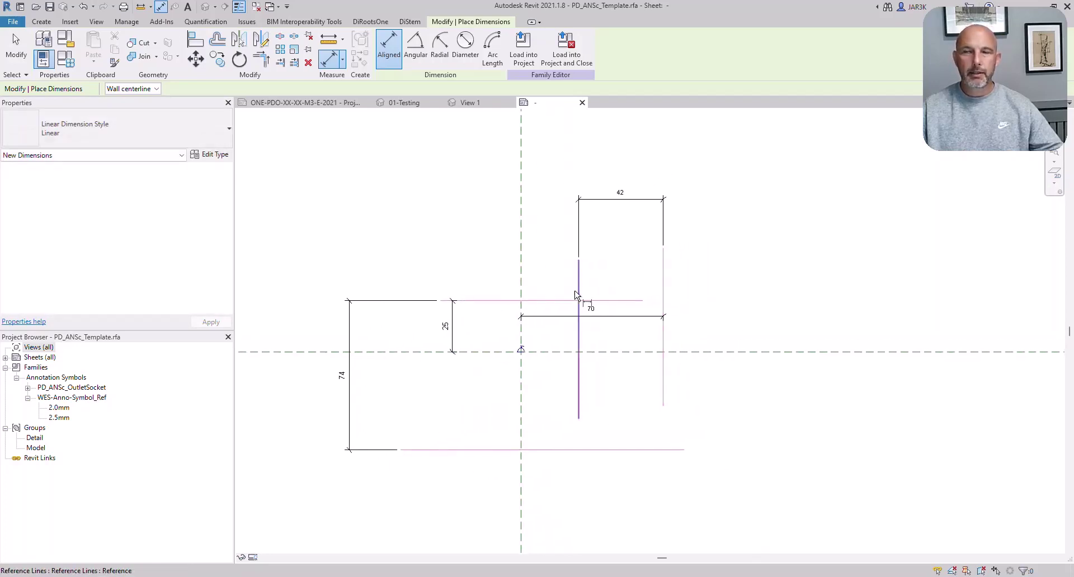
key("Escape")
key("Escape")
Label the dimension between the two vertical reference lines with the Offset left parameter
left_click(621, 200)
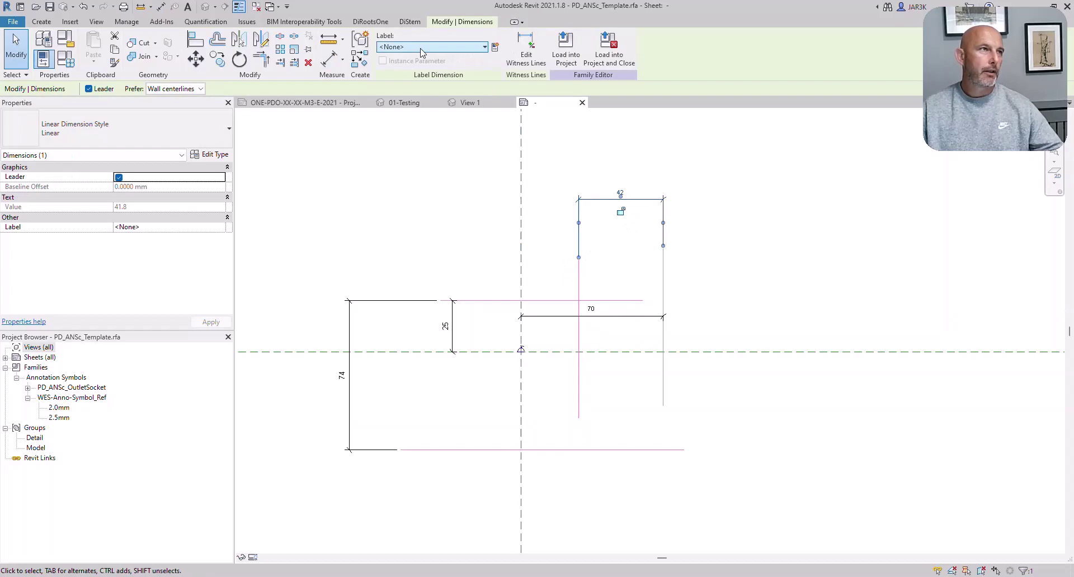
left_click(421, 48)
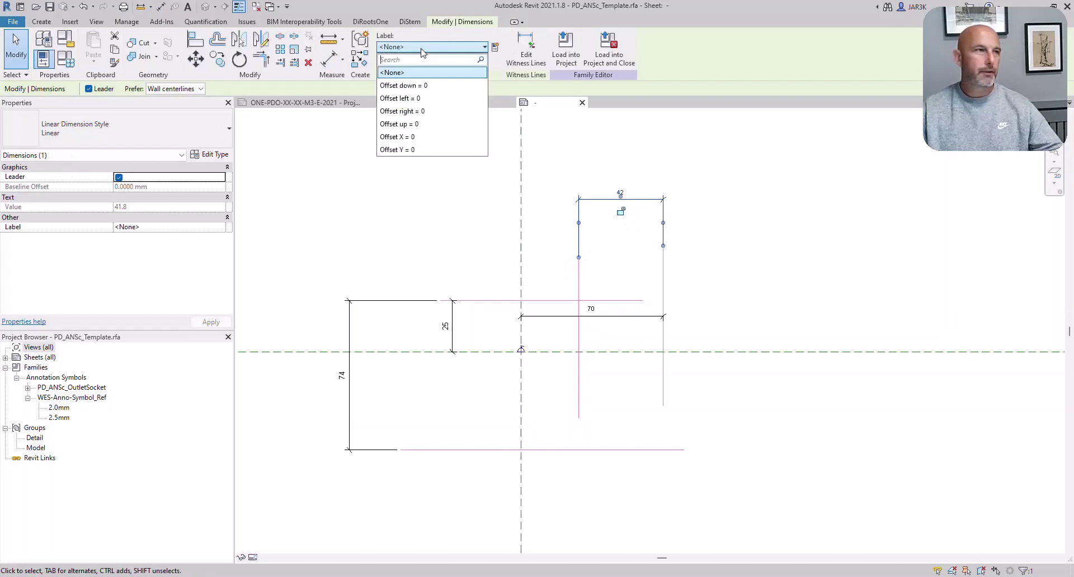
left_click(400, 98)
key("Escape")
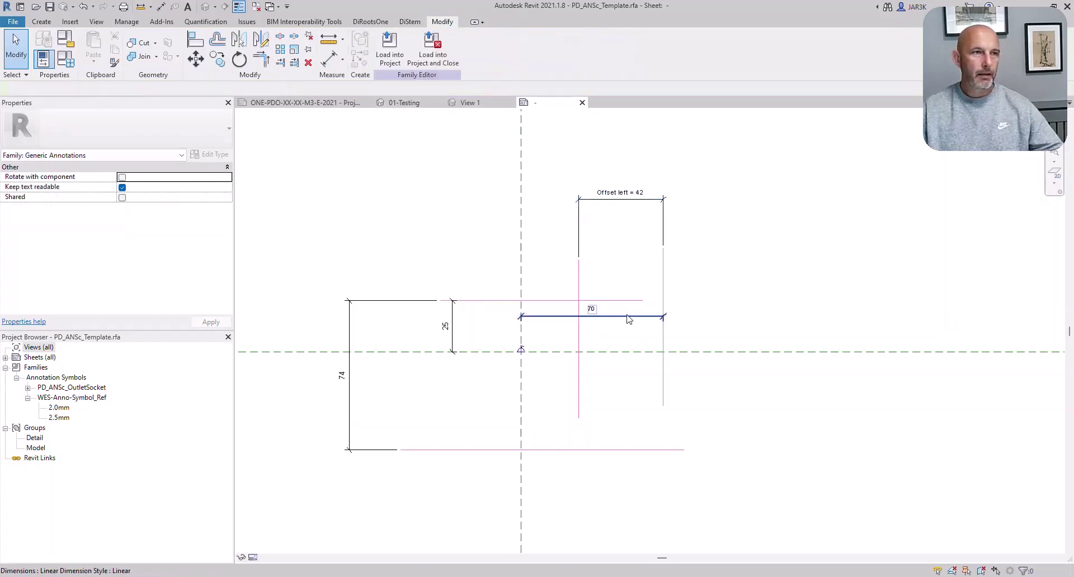
Label the dimension from the vertical reference plane to the far right line with the Offset right parameter
left_click(627, 317)
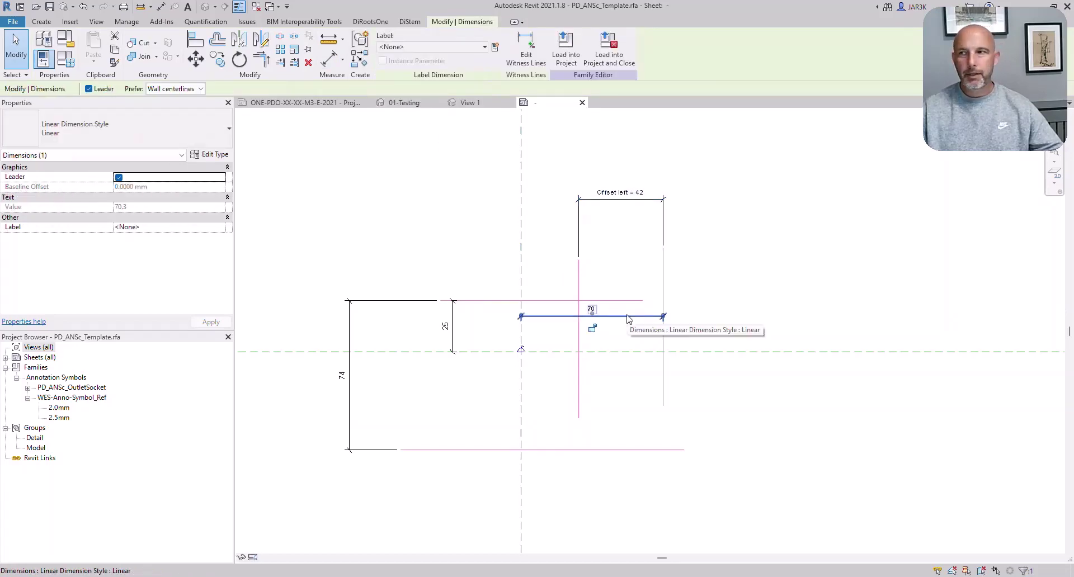
left_click(421, 47)
left_click(400, 107)
key("Escape")
Label the dimension from the upper horizontal reference line to the horizontal reference plane with the Offset up parameter
left_click(453, 331)
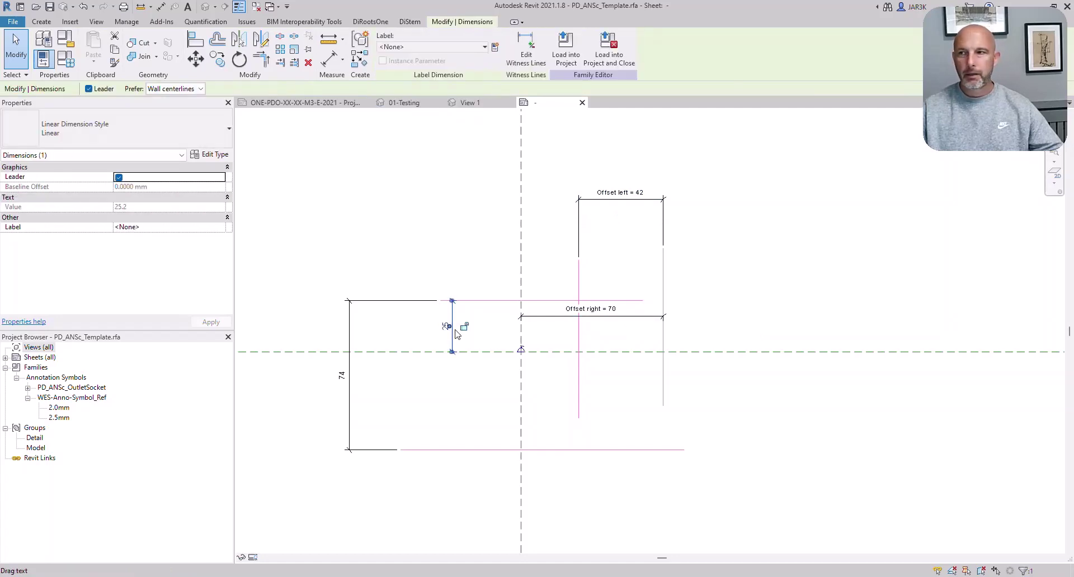
left_click(421, 47)
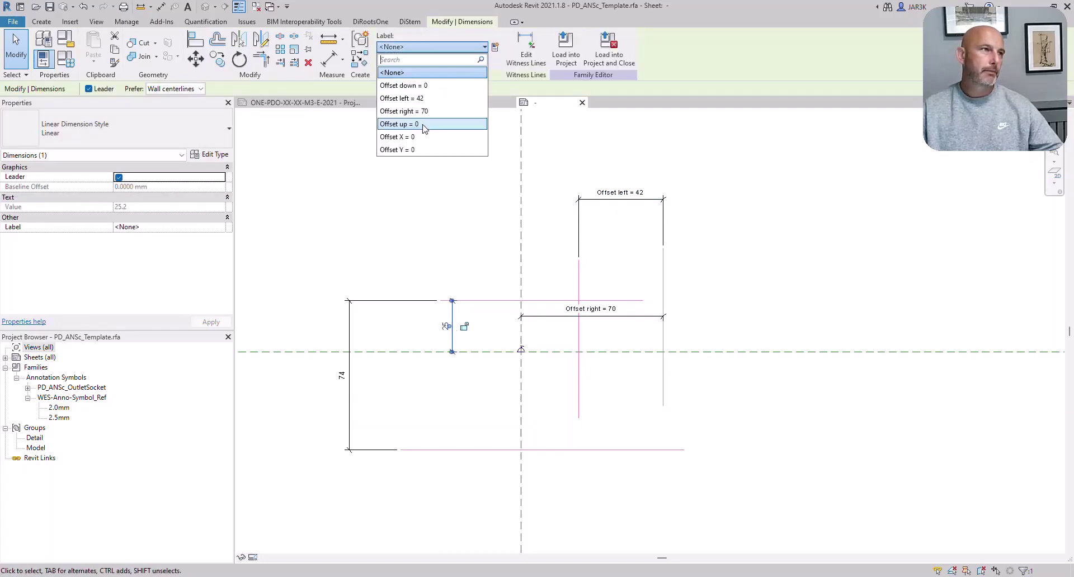
left_click(400, 119)
key("Escape")
Label the dimension between the upper and lower horizontal reference lines with the Offset down parameter
left_click(350, 417)
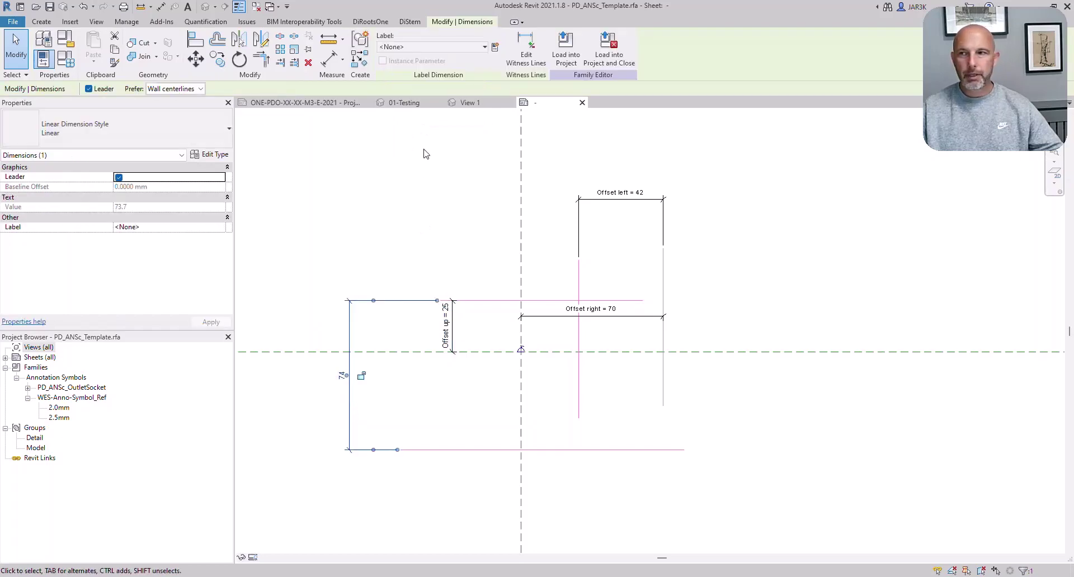
left_click(420, 48)
left_click(412, 86)
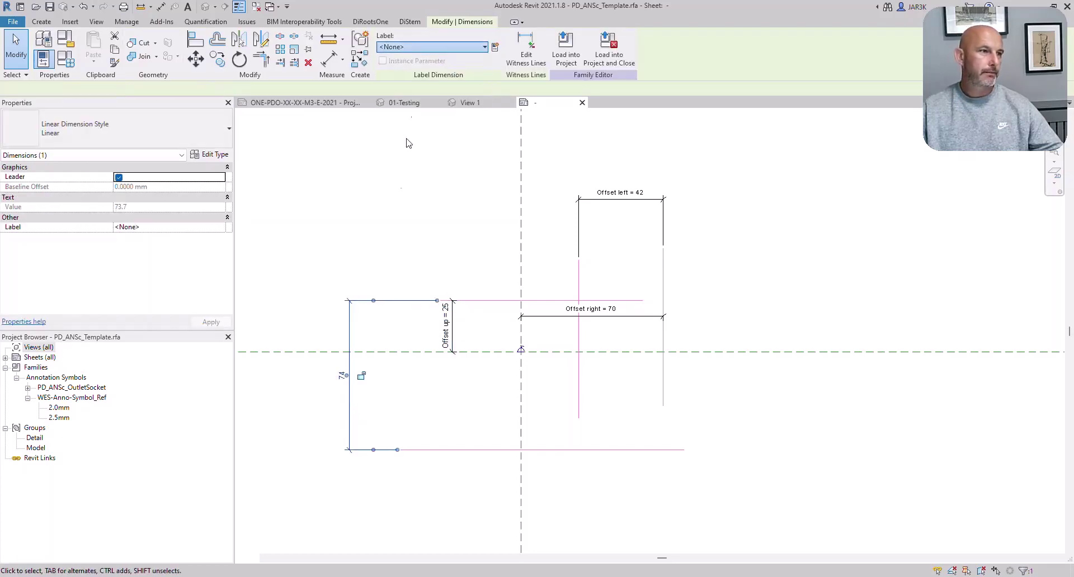
left_click(398, 252)
Move the outlet socket symbol off the origin and align its vertical centre with the vertical reference line nearest the reference plane
middle_click_drag(527, 379, 566, 351)
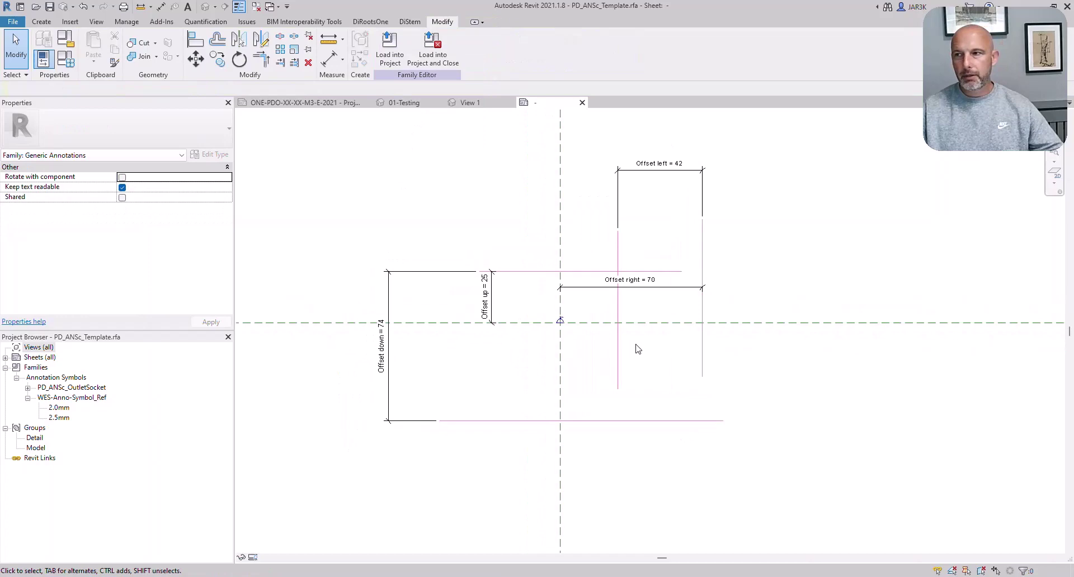
scroll(571, 320, "up", 5)
left_click_drag(532, 319, 603, 295)
scroll(592, 313, "down", 3)
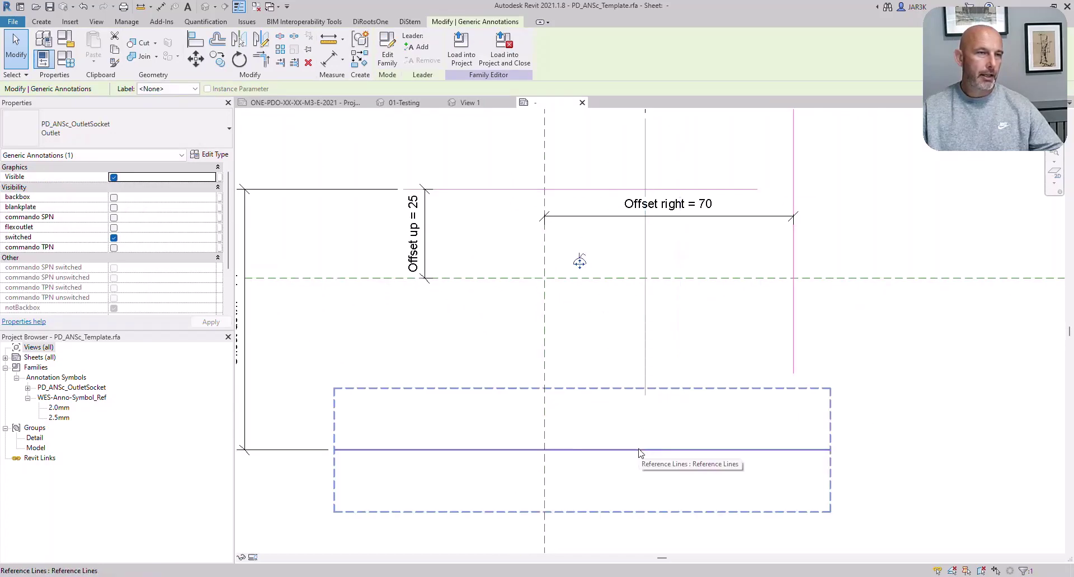
key("a")
key("l")
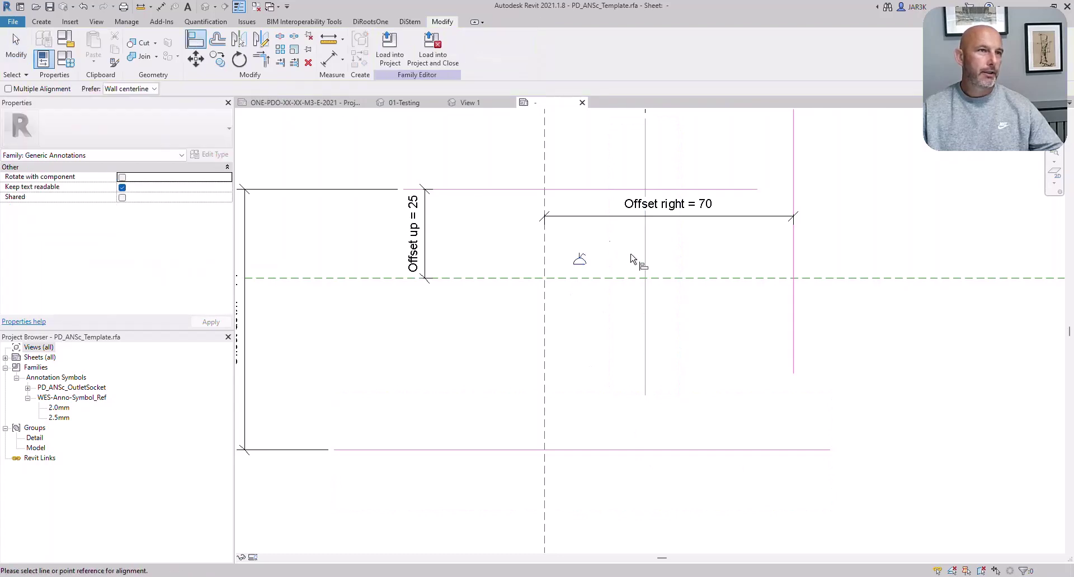
left_click(590, 261)
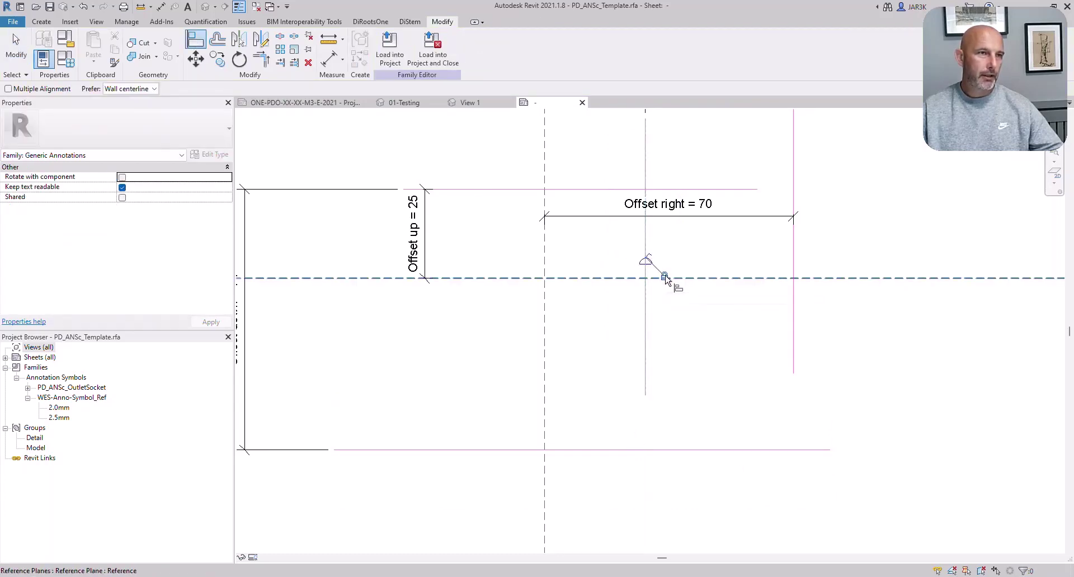
Align the outlet socket symbol's horizontal reference with the lower horizontal reference line
scroll(613, 375, "down", 1)
middle_click_drag(615, 425, 625, 391)
left_click(625, 396)
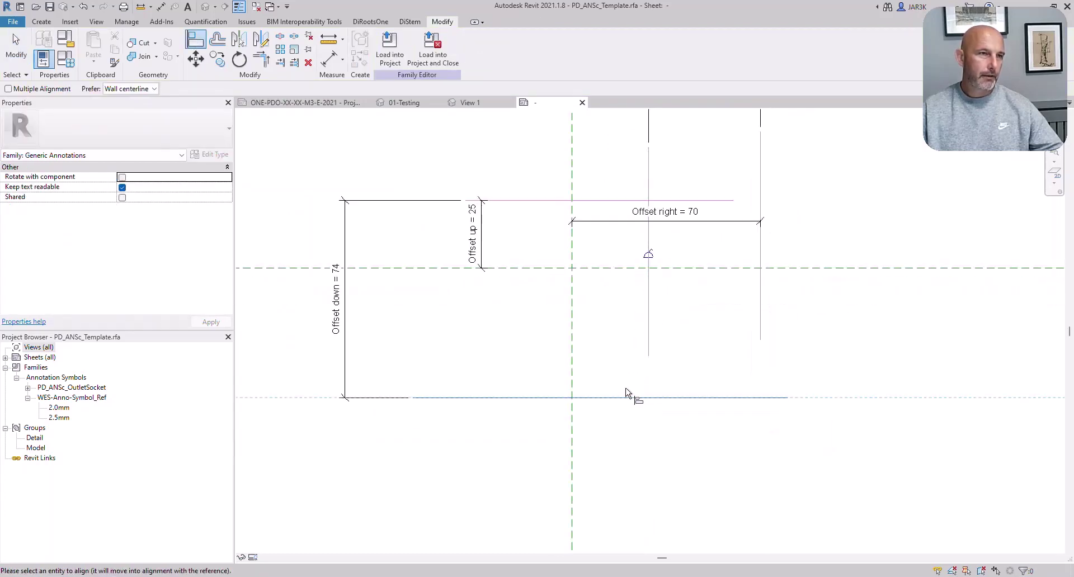
scroll(639, 254, "up", 2)
left_click(648, 261)
scroll(639, 366, "down", 2)
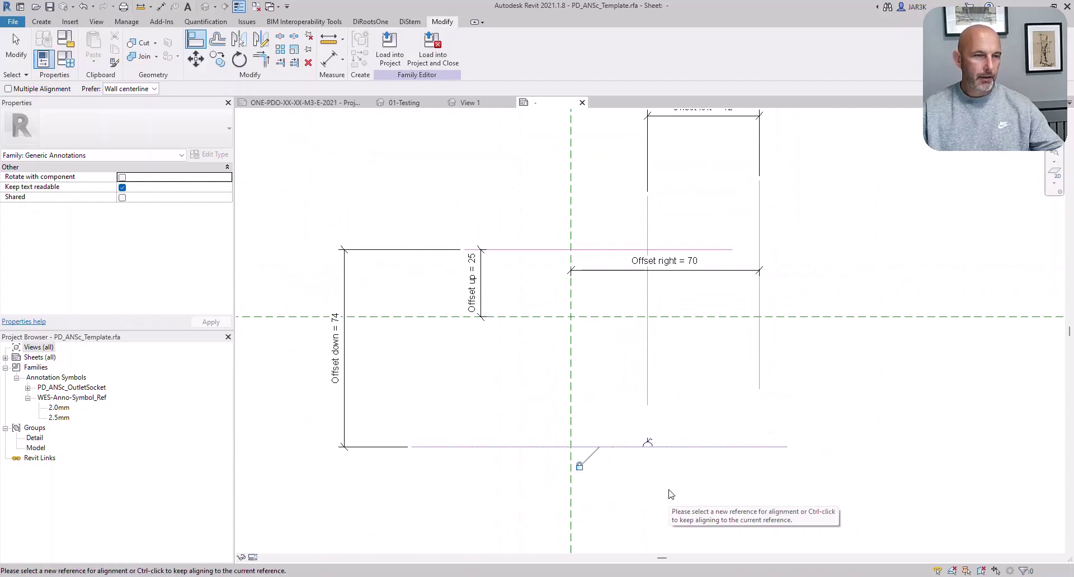
key("Escape")
key("Escape")
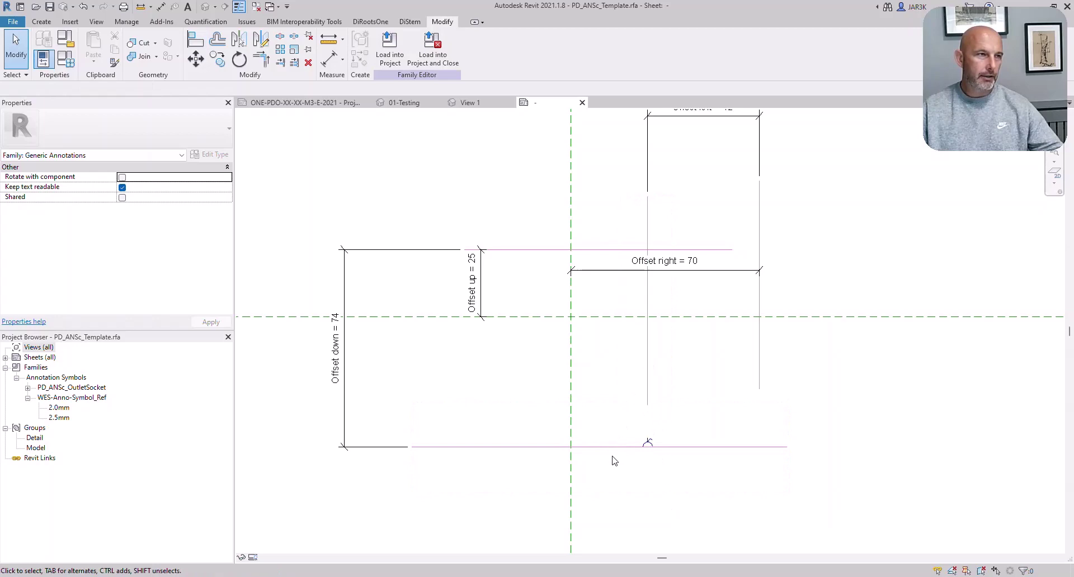
Set the Offset down formula in the family types to if(Offset Y < 0 mm, Offset Y * -1, 0 mm)
scroll(614, 460, "down", 3)
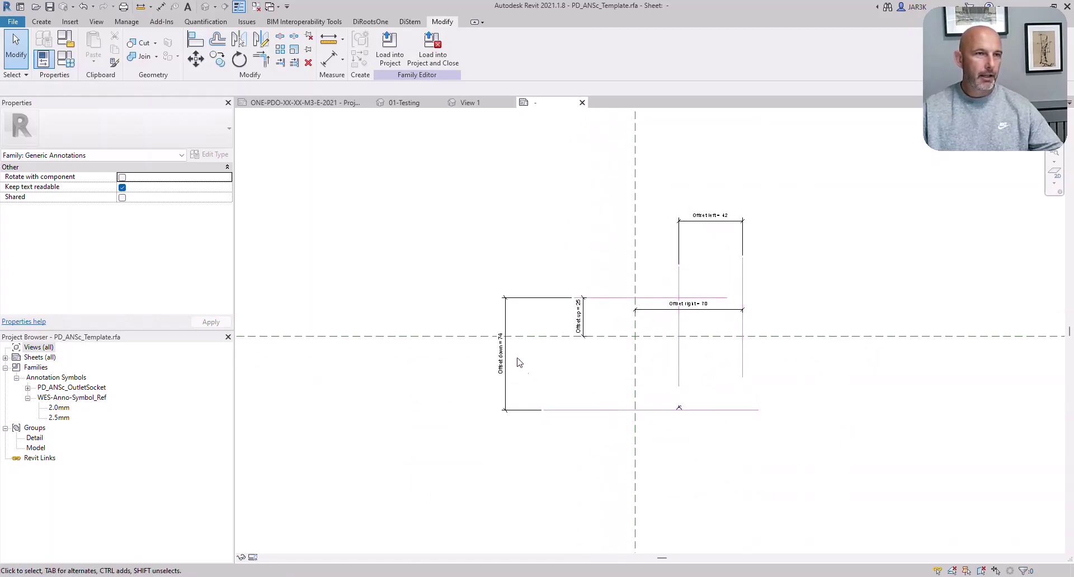
scroll(638, 313, "up", 3)
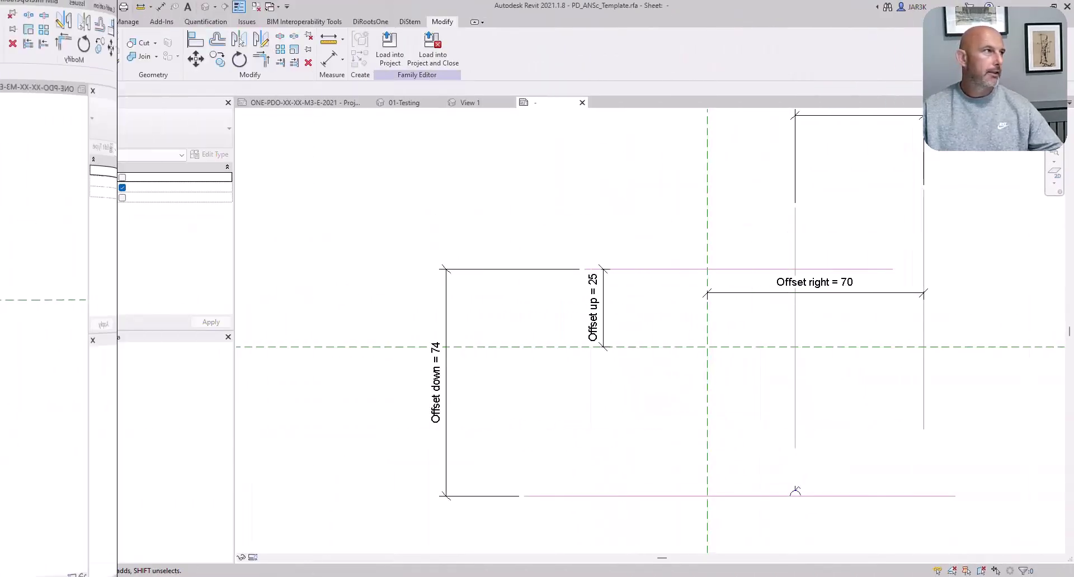
left_click(65, 59)
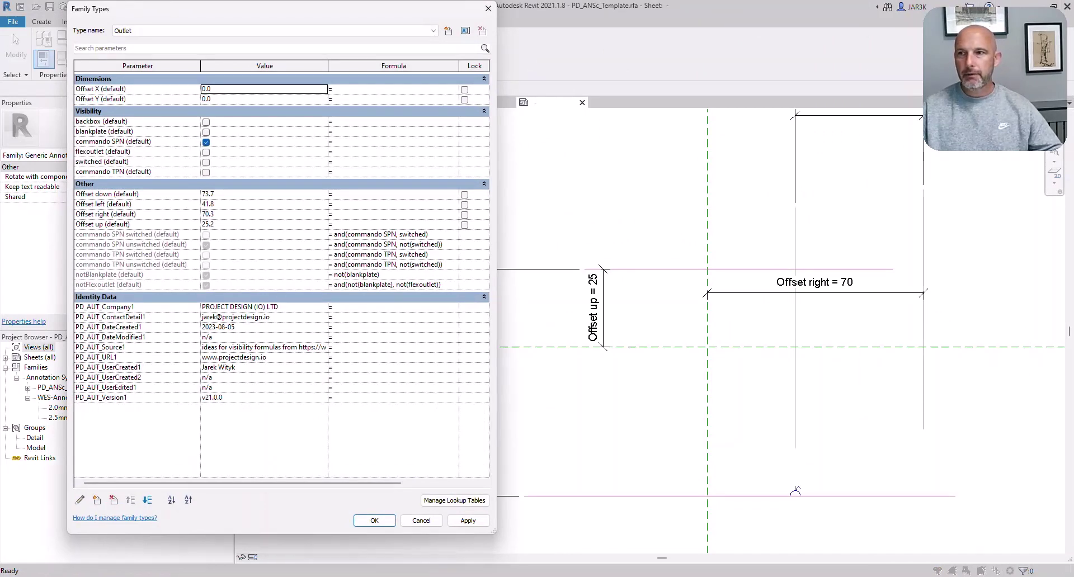
left_click(367, 194)
type("if(Offset Y < 0 mm, Offset Y * -1, 0 mm)")
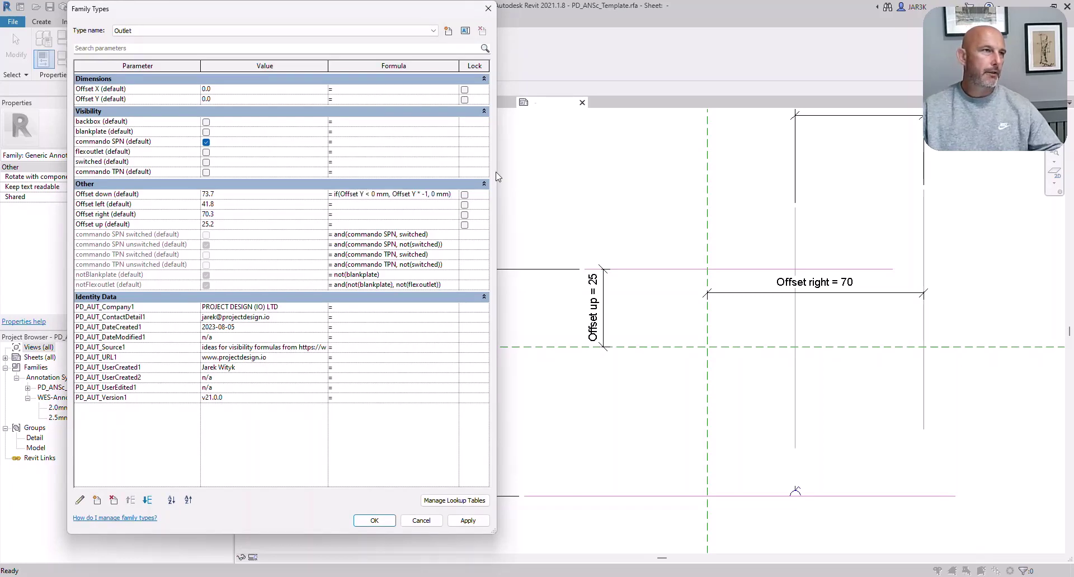
left_click_drag(498, 172, 513, 173)
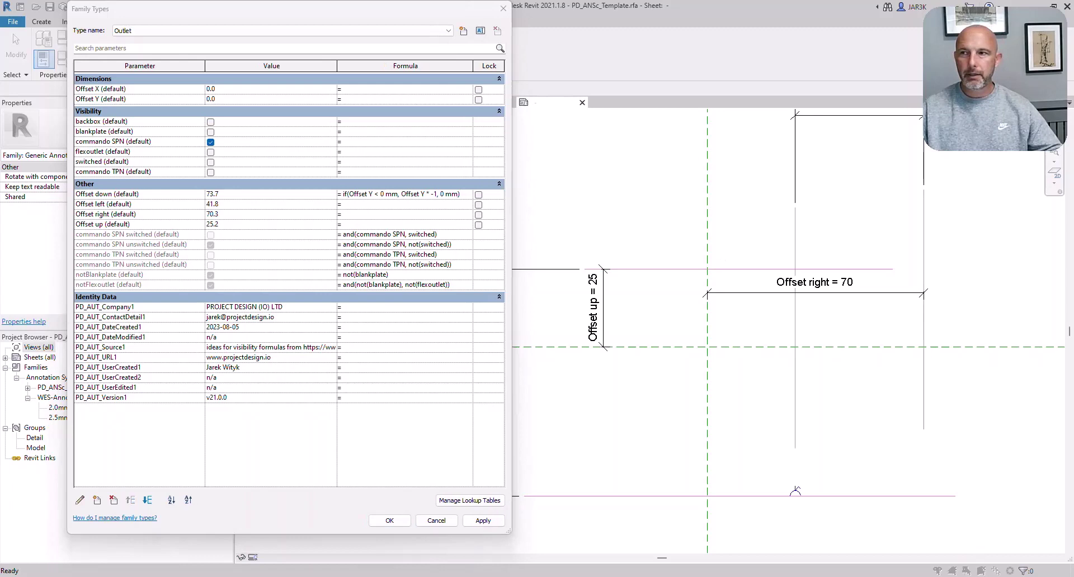
Set the Offset up formula to if(Offset Y > 0 mm, Offset Y, 0 mm)
left_click(376, 225)
type("if(Offset Y > 0 mm, Offset Y, 0 mm)")
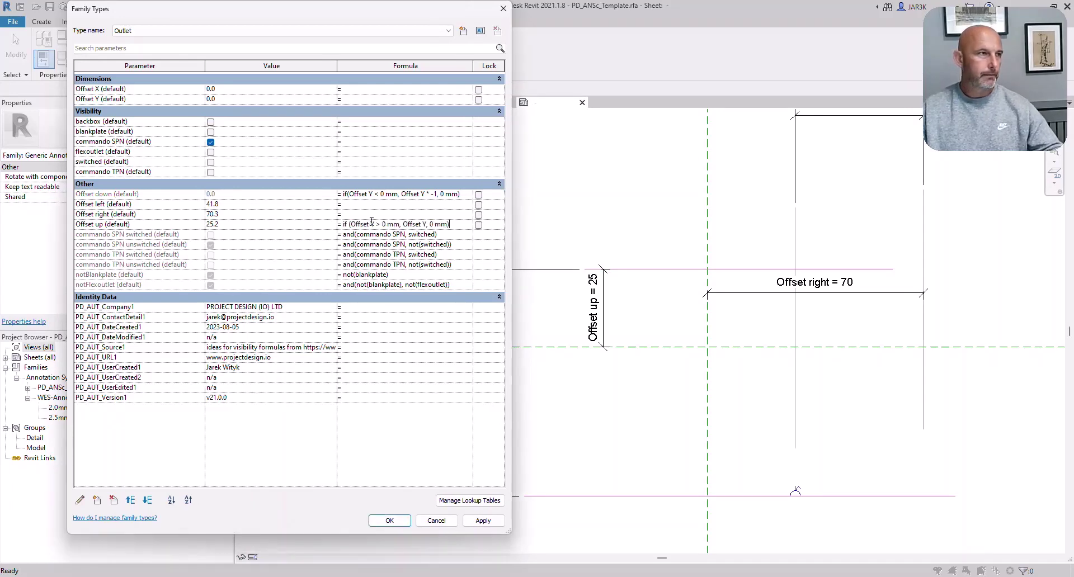
key("Return")
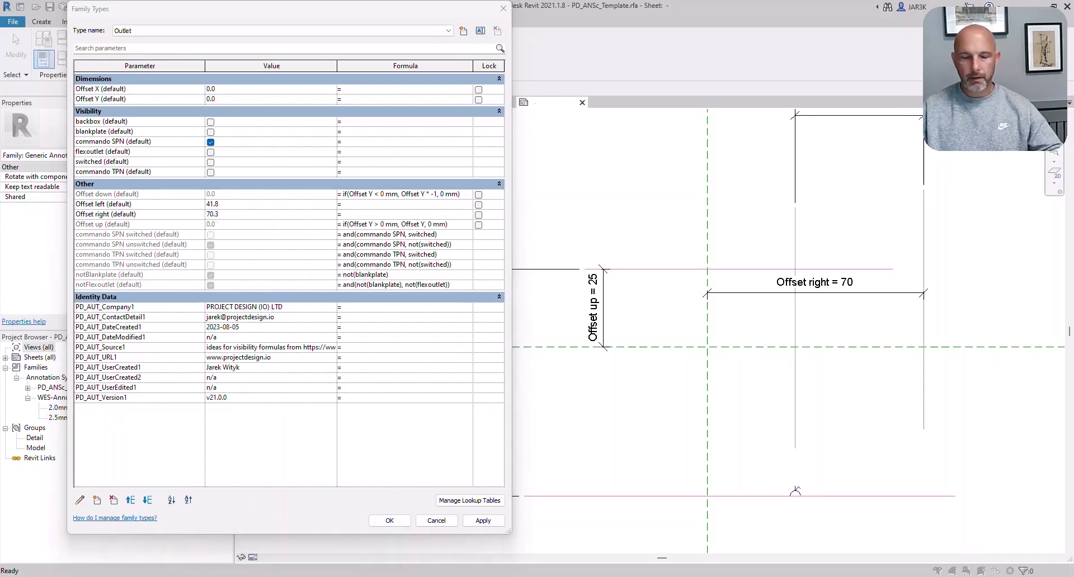
Set the Offset left formula to if(Offset X < 0 mm, Offset X * -1, 0 mm)
left_click(371, 203)
type("if(Offset X < 0 mm, Offset X * -1, 0 mm)")
key("Return")
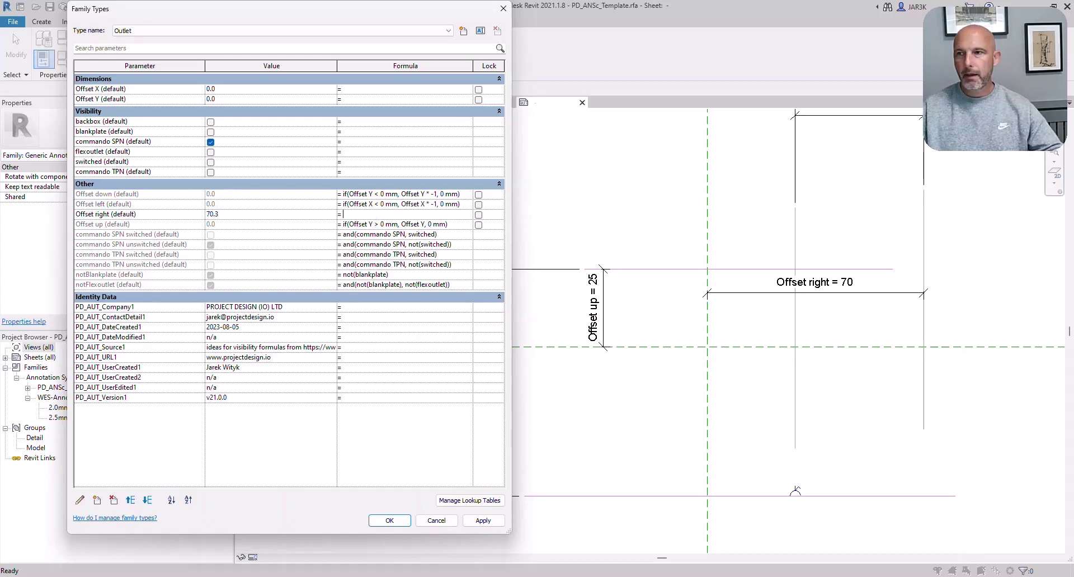
Set the Offset right formula to if(Offset X > 0 mm, Offset X, 0 mm) and accept the family type changes
key("alt+Tab")
key("alt+Tab")
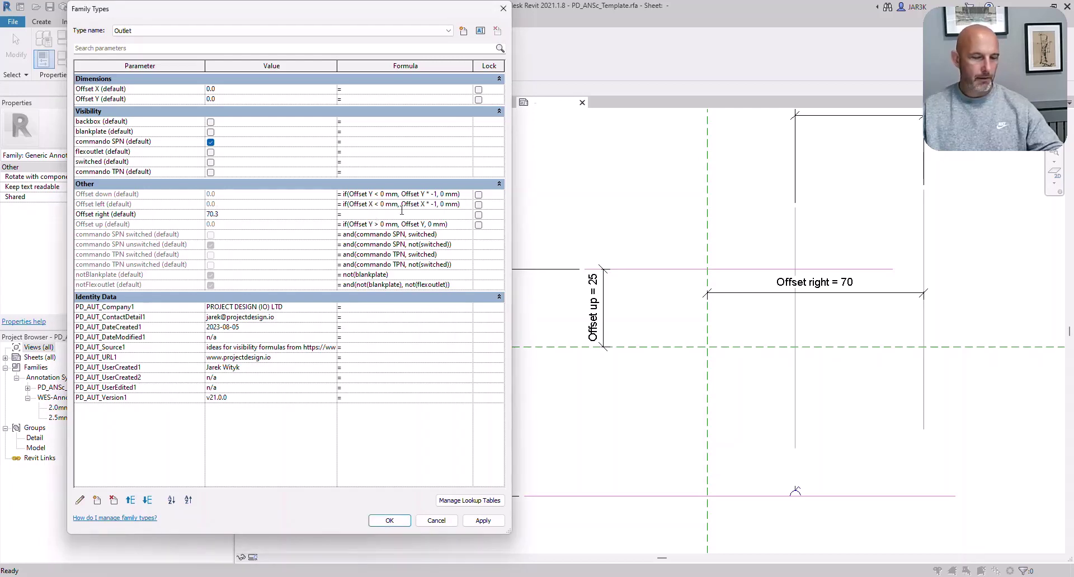
type("if(Offset X > 0 mm, Offset X, 0 mm)")
key("Return")
left_click(390, 520)
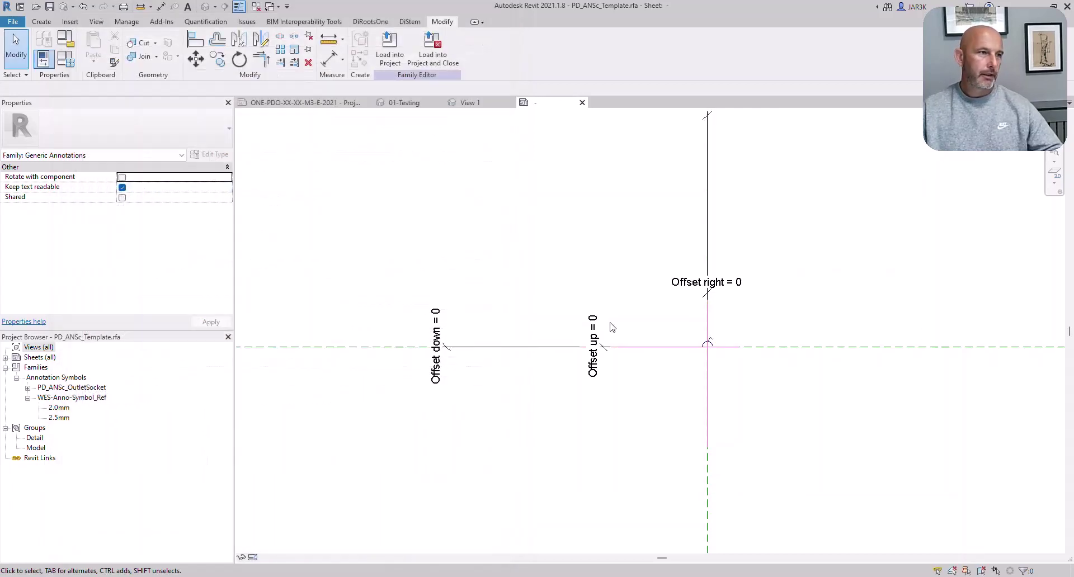
Test the symbol's horizontal shift by applying Offset X values of 5 and -3 to the Outlet type
scroll(712, 328, "up", 5)
scroll(702, 376, "down", 2)
scroll(703, 376, "down", 1)
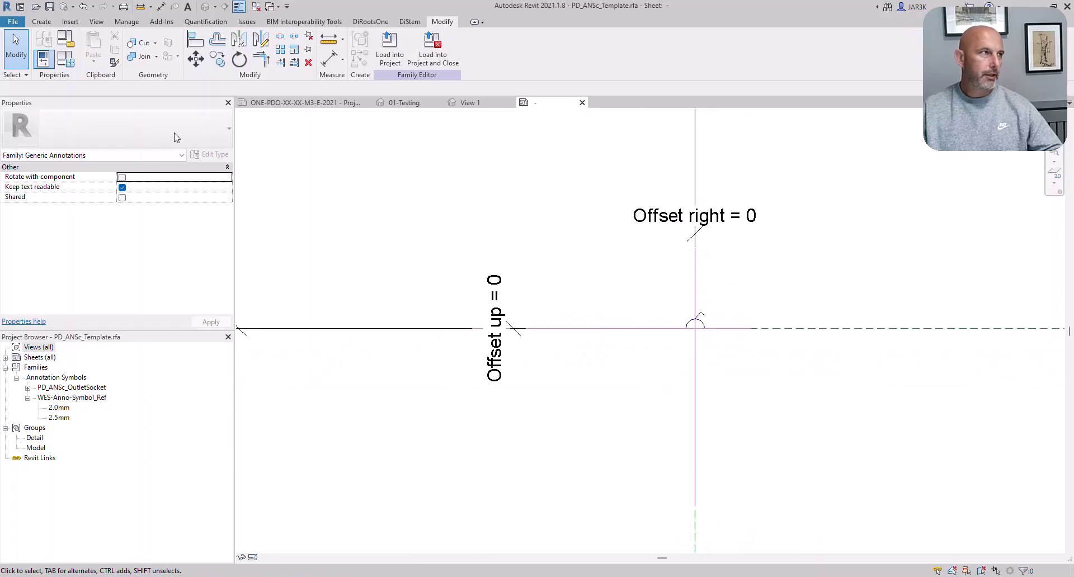
left_click(64, 60)
key("ctrl")
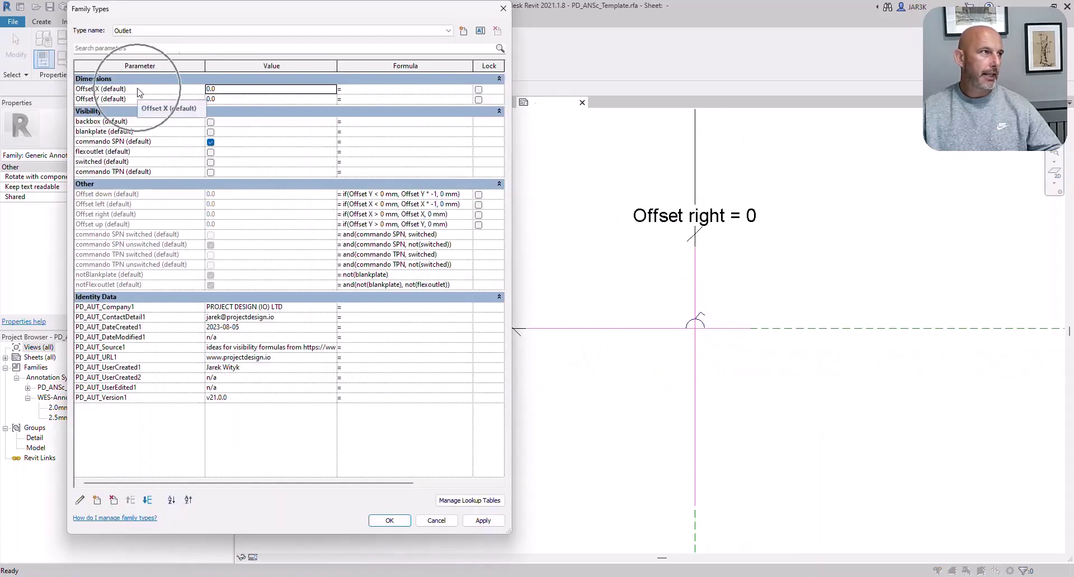
key("ctrl")
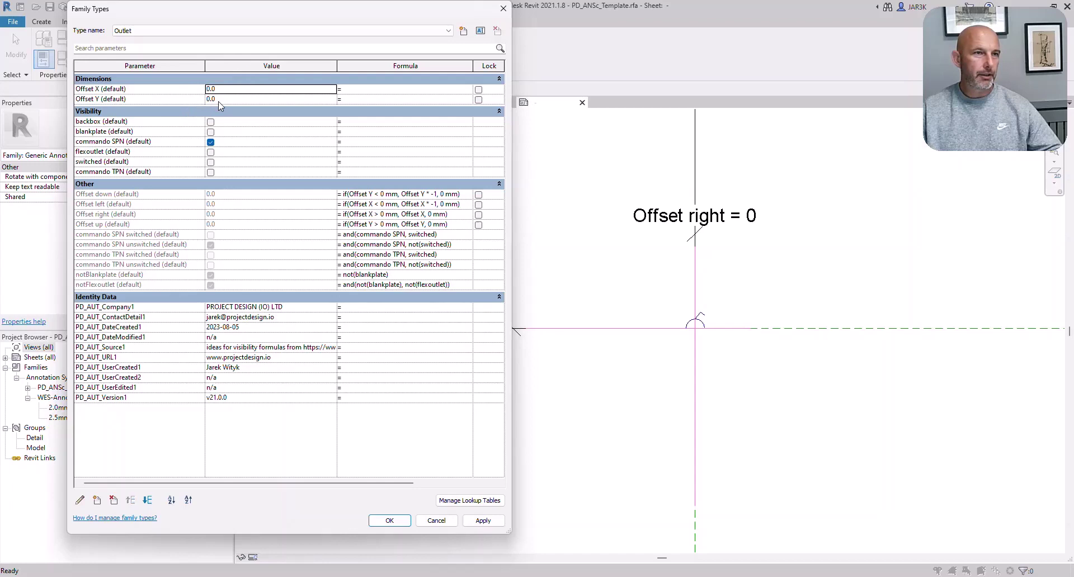
left_click(229, 90)
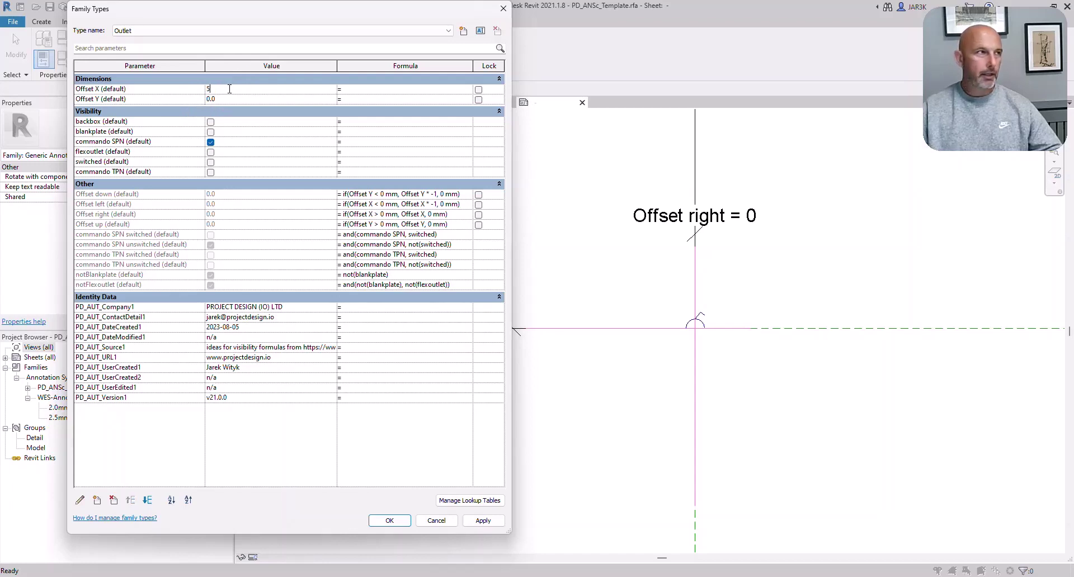
left_click(482, 521)
type("-3")
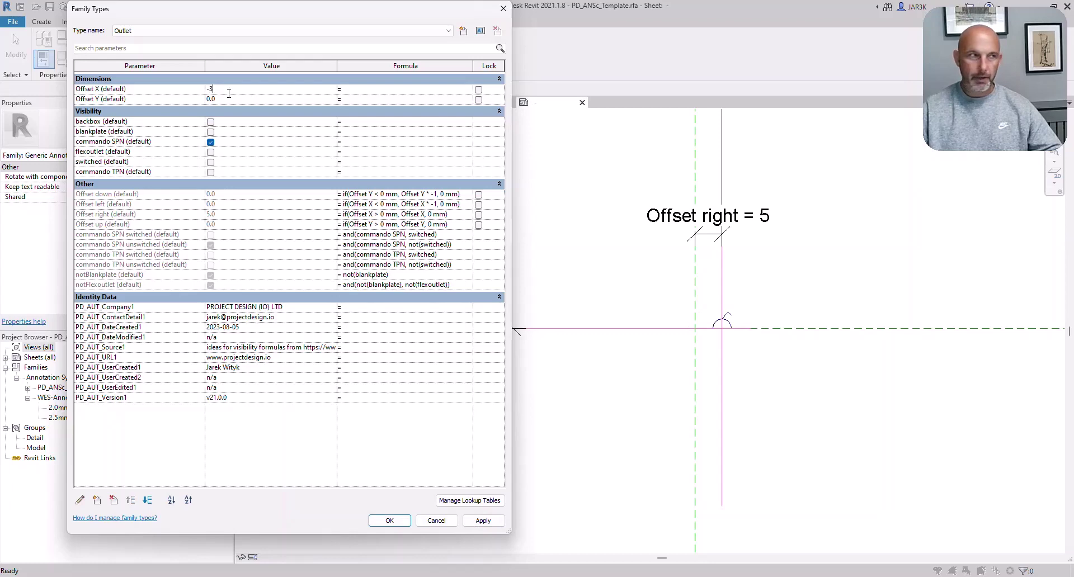
left_click(483, 521)
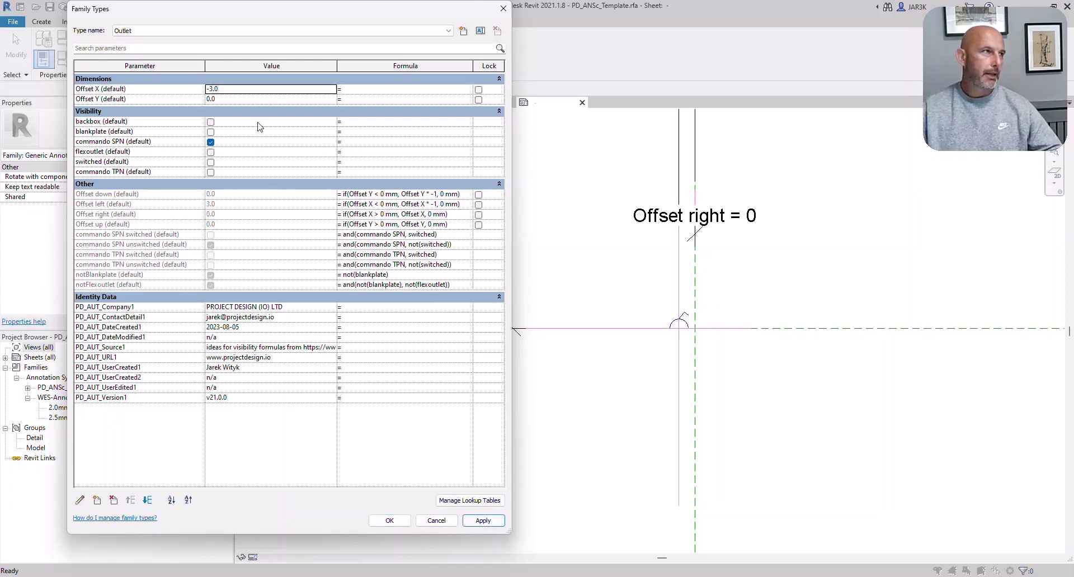
Test the symbol's vertical shift by applying Offset Y values of -4 and 5 to the Outlet type
left_click(256, 99)
type("-")
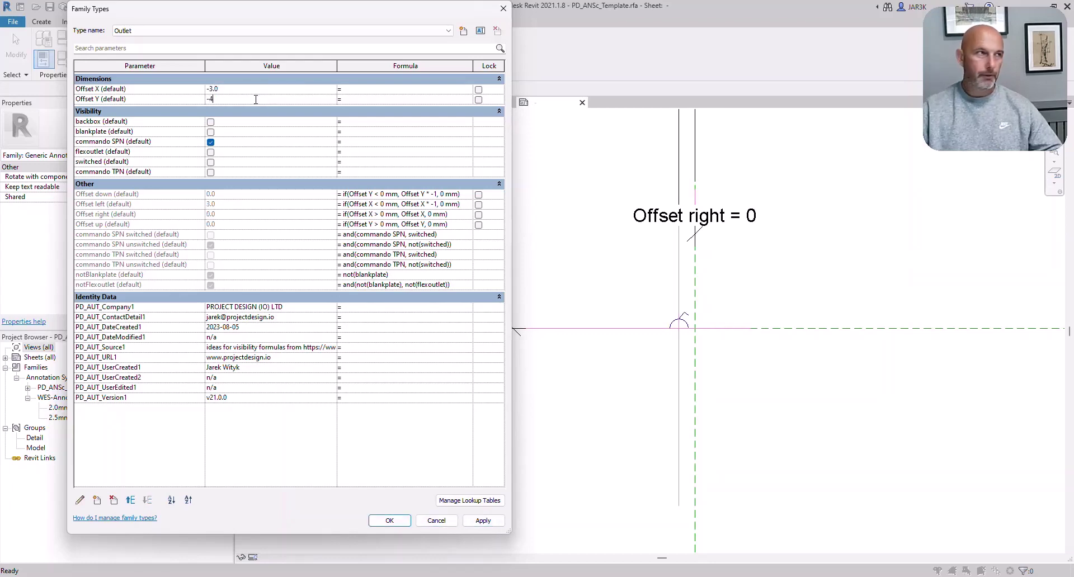
type("4")
left_click(483, 520)
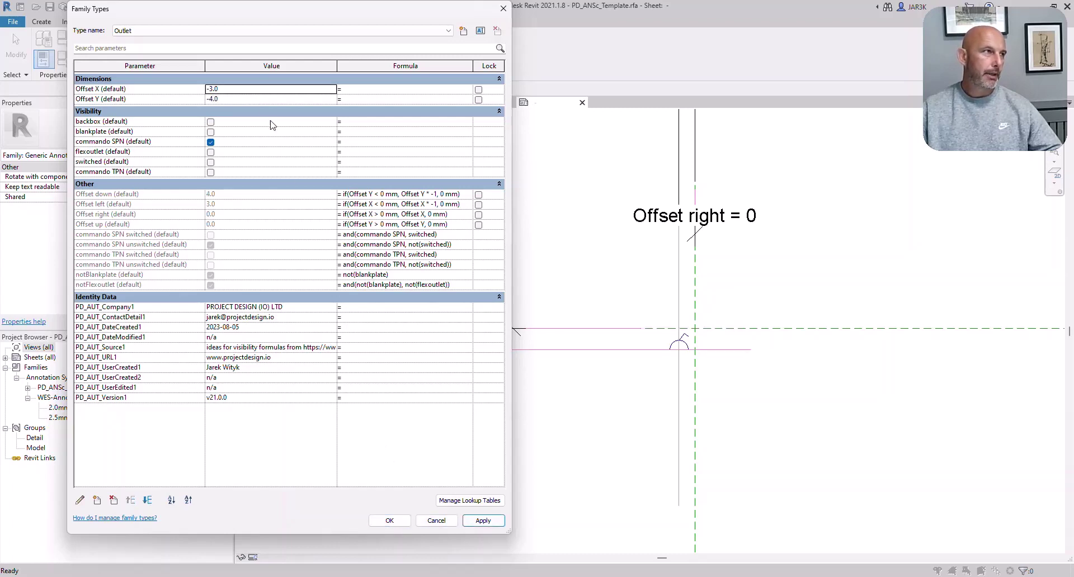
left_click(264, 103)
type("5")
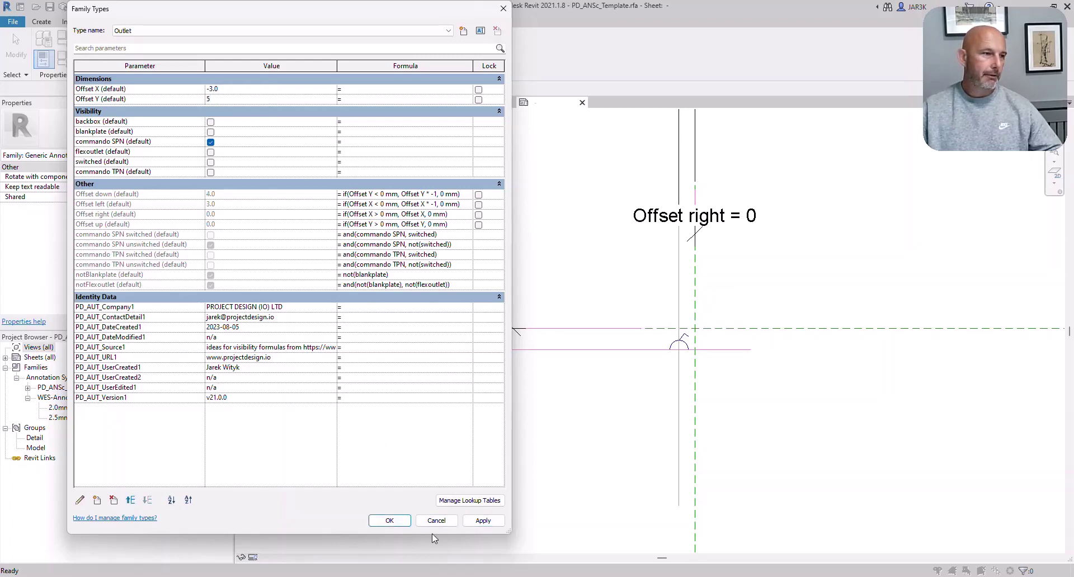
left_click(480, 521)
Reset Offset X and Offset Y to 0 and close the family types
left_click(268, 91)
type("0")
left_click(258, 103)
key("Return")
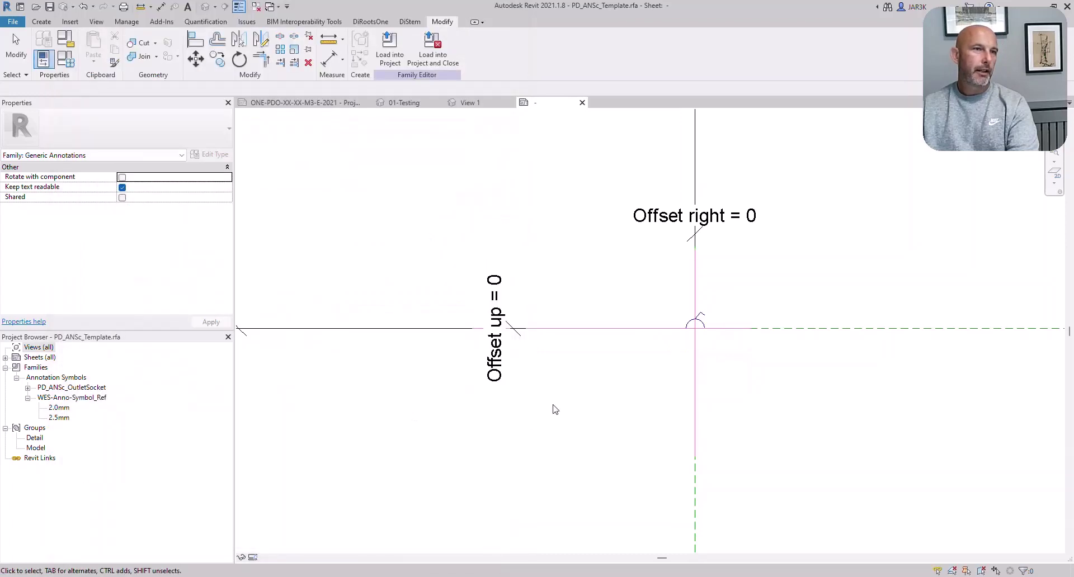
Hide the Dimensions and Reference Lines annotation categories in the family view through its visibility overrides
key("v")
key("v")
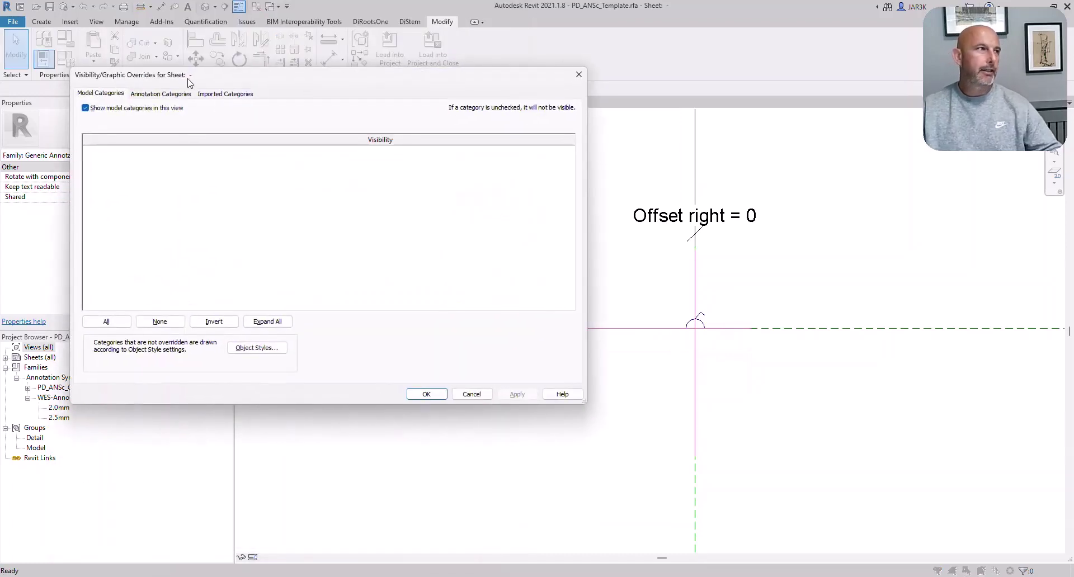
left_click(157, 94)
left_click(99, 150)
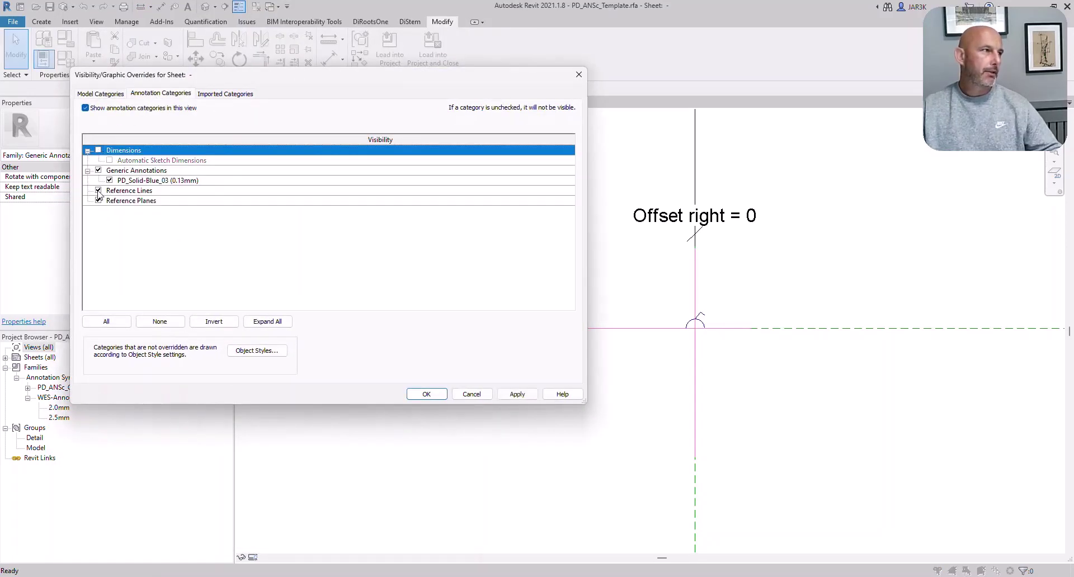
left_click(99, 191)
left_click(426, 394)
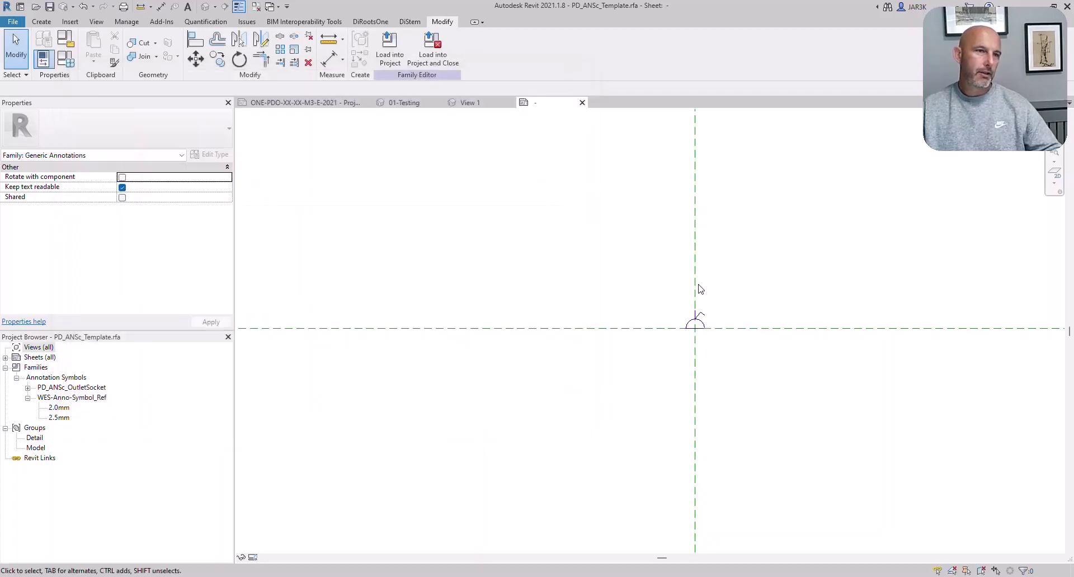
scroll(706, 352, "up", 1)
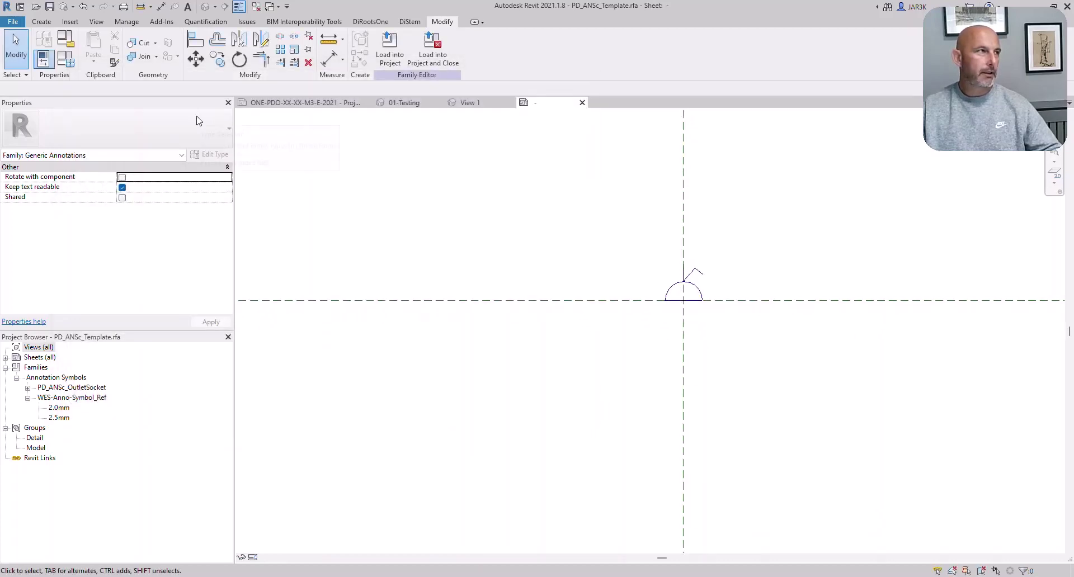
scroll(516, 344, "down", 2)
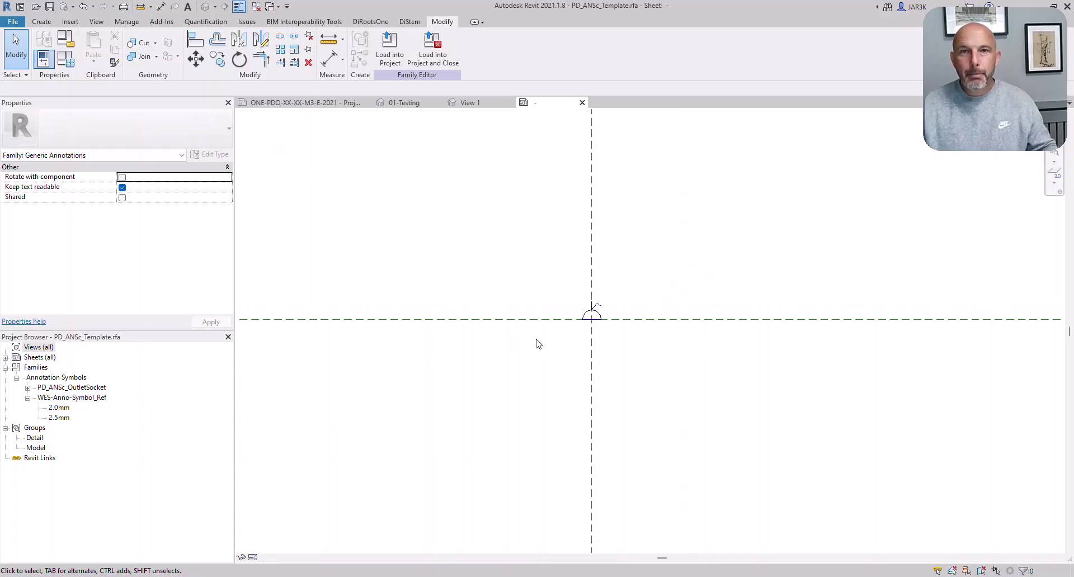